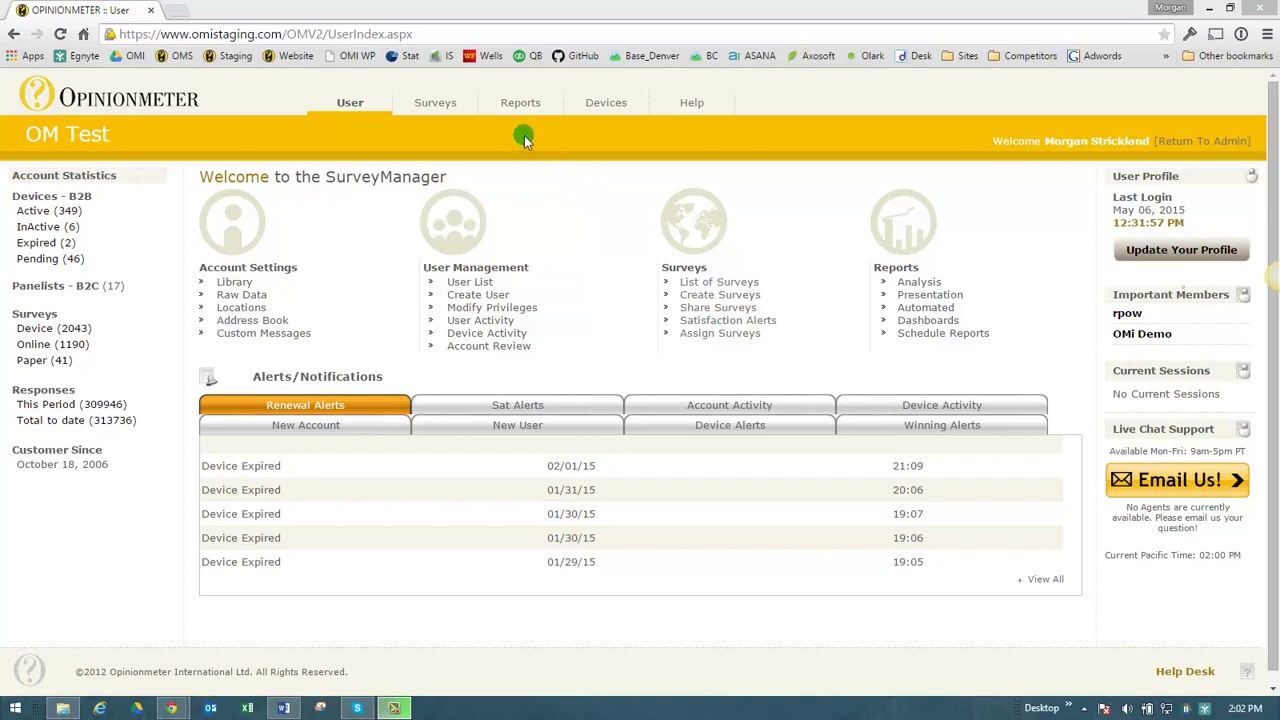
# Start creating a new satisfaction alert and check the available alert types, leaving Simple Alert selected
pyautogui.click(442, 103)
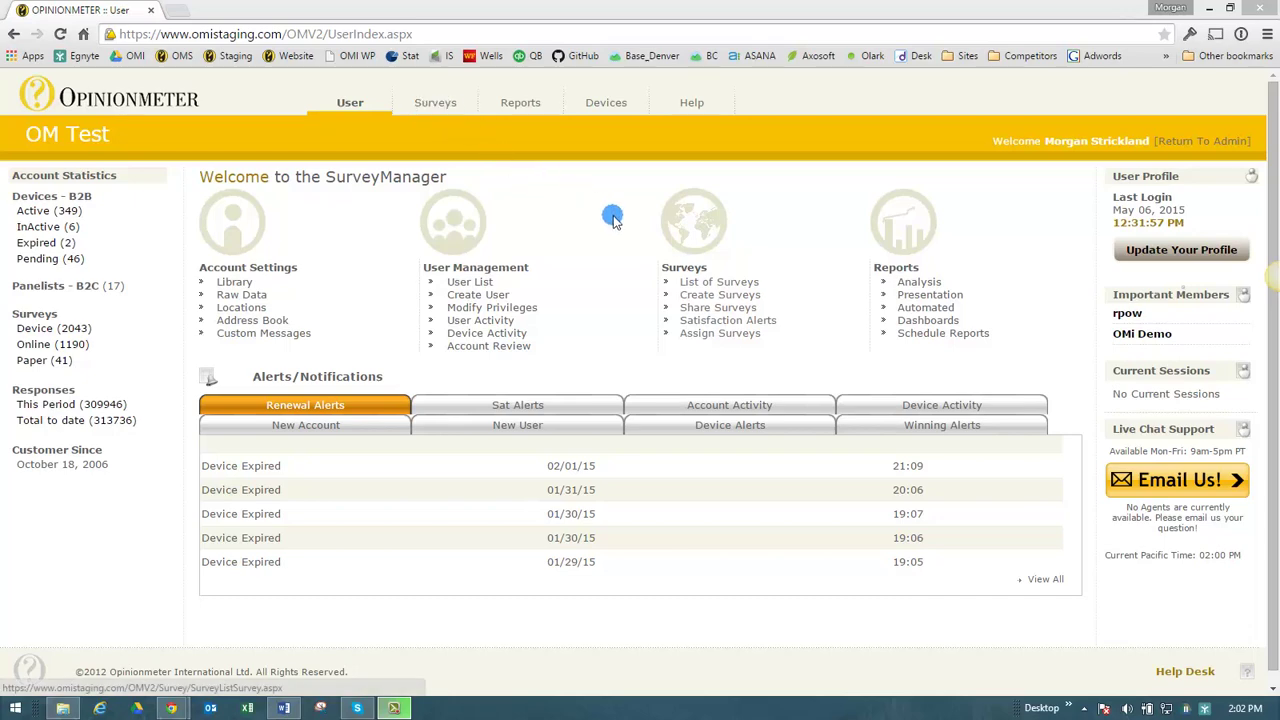
pyautogui.click(695, 321)
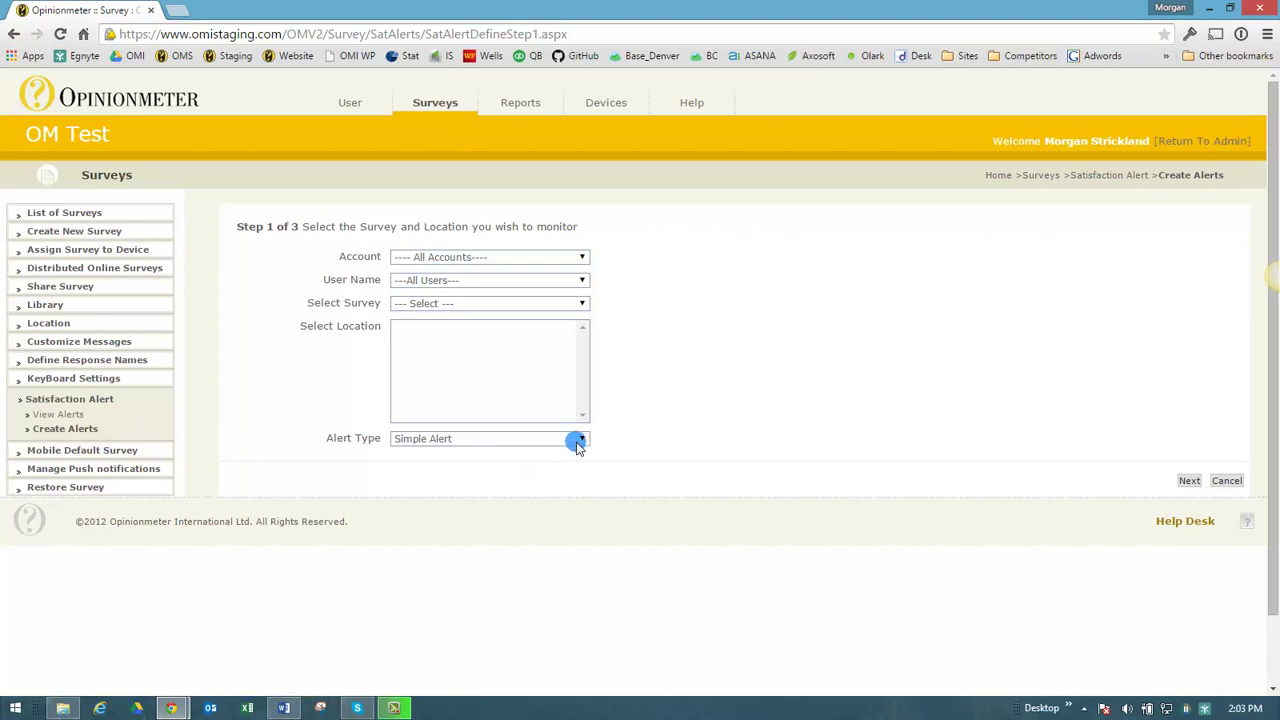
pyautogui.click(575, 445)
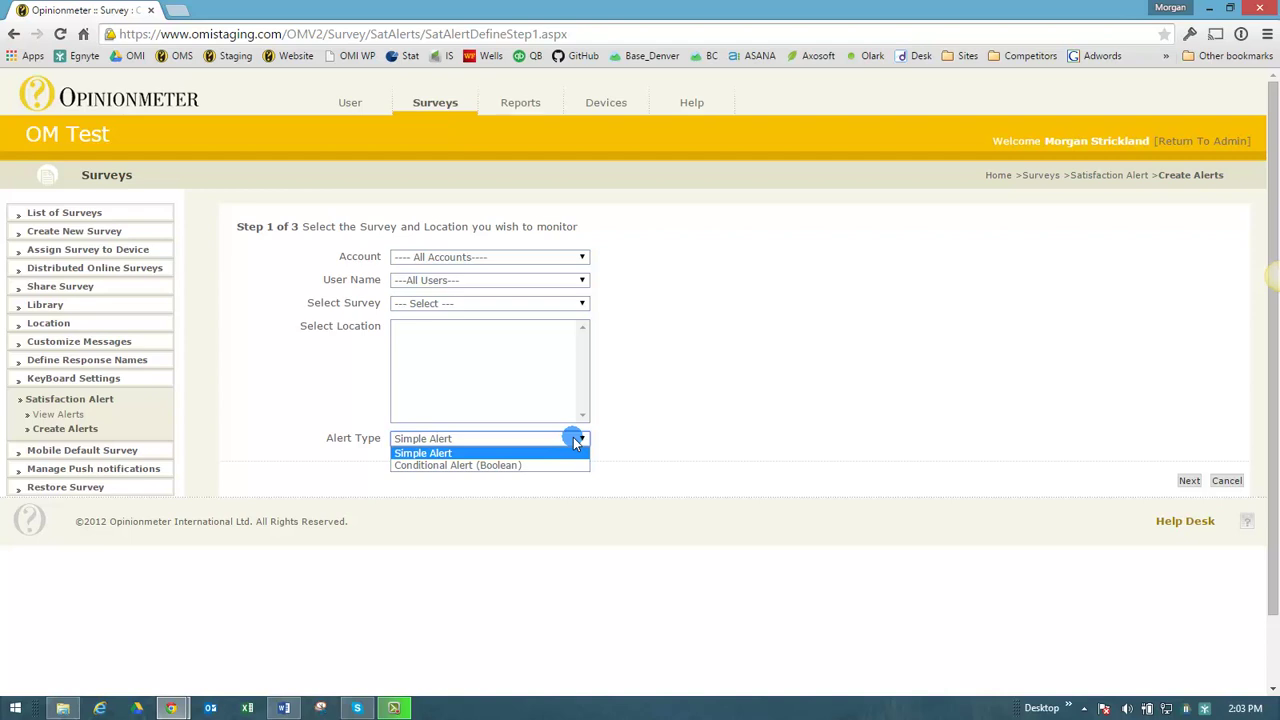
pyautogui.click(713, 447)
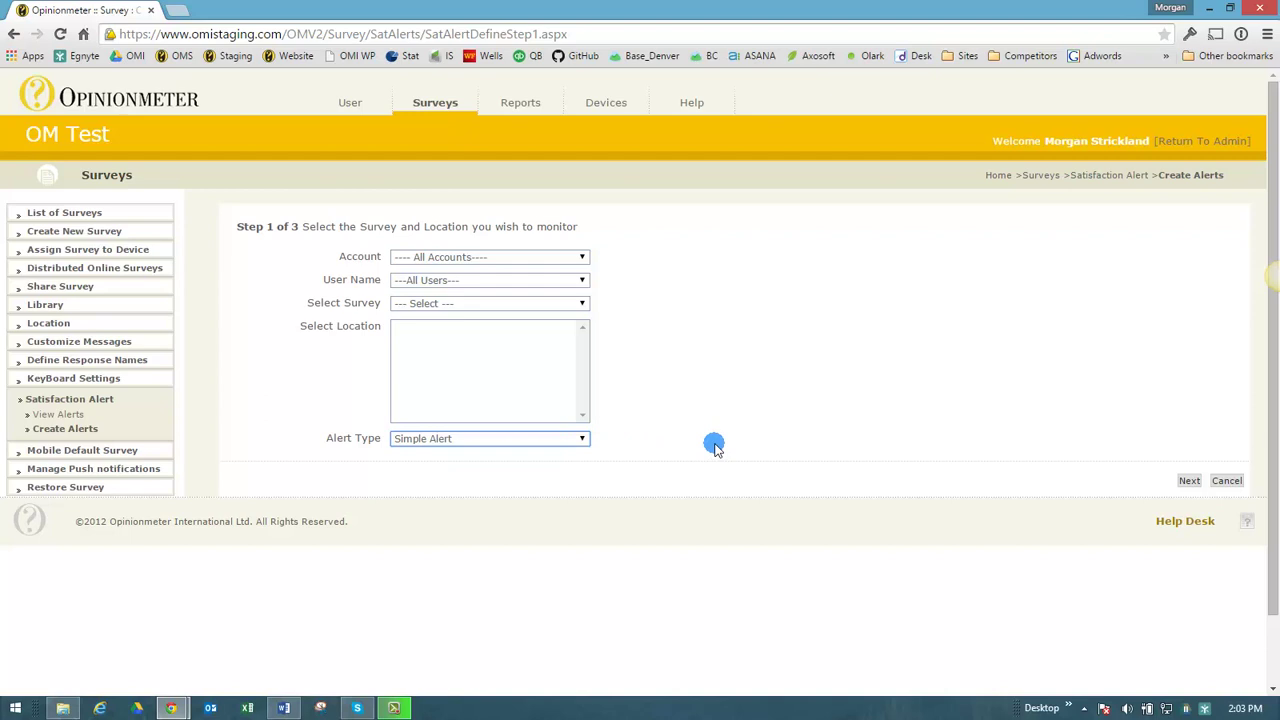
# Choose "Sample iPad survey" as the survey to monitor
pyautogui.click(524, 303)
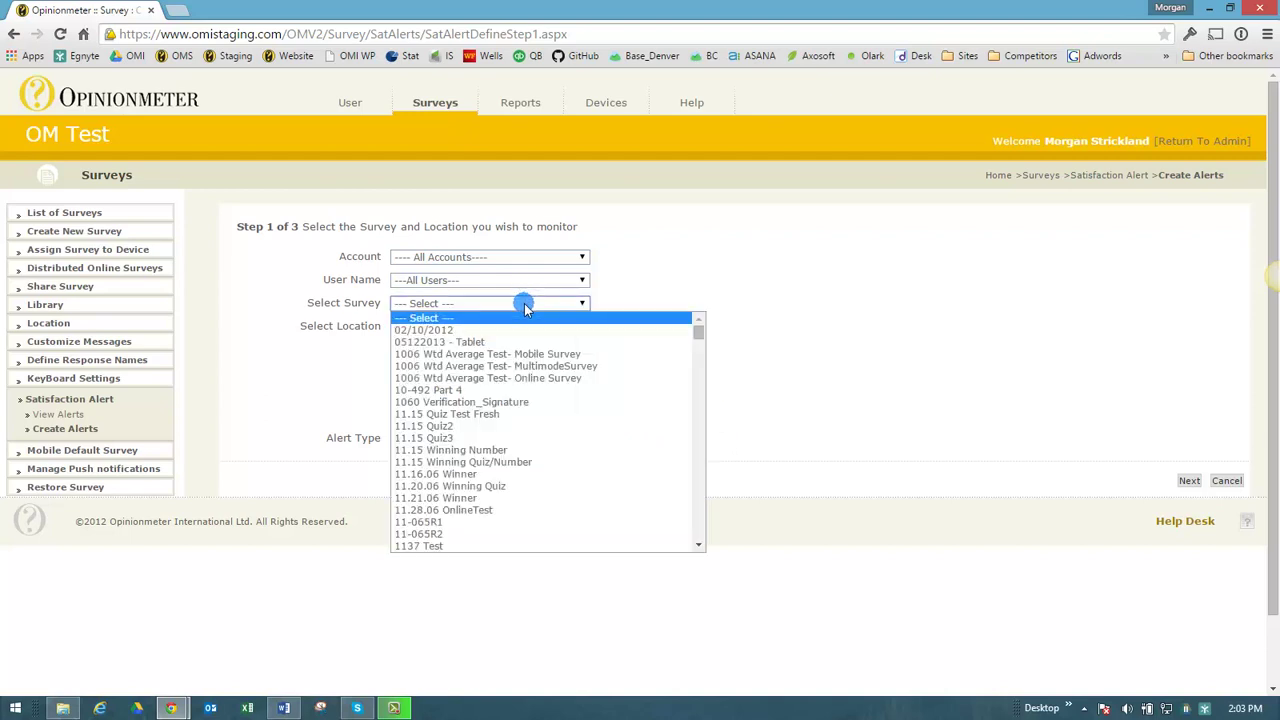
pyautogui.write('samp')
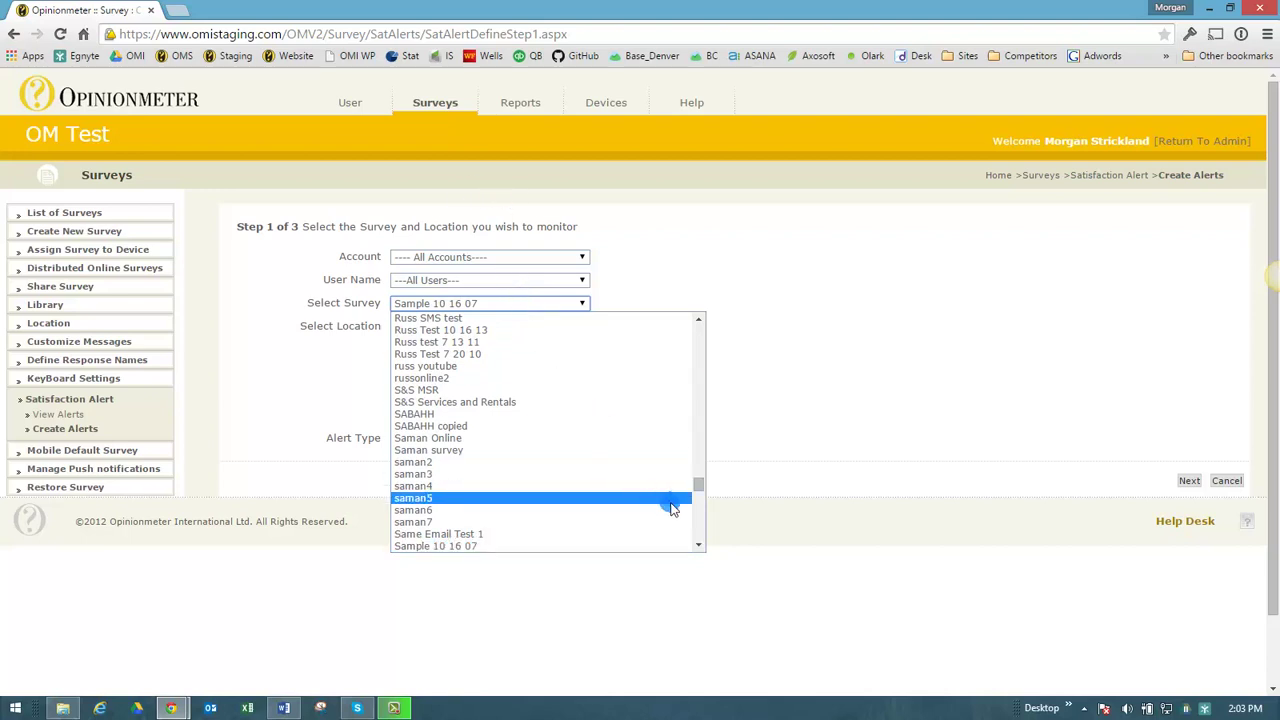
pyautogui.click(702, 526)
pyautogui.scroll(5, 664, 500)
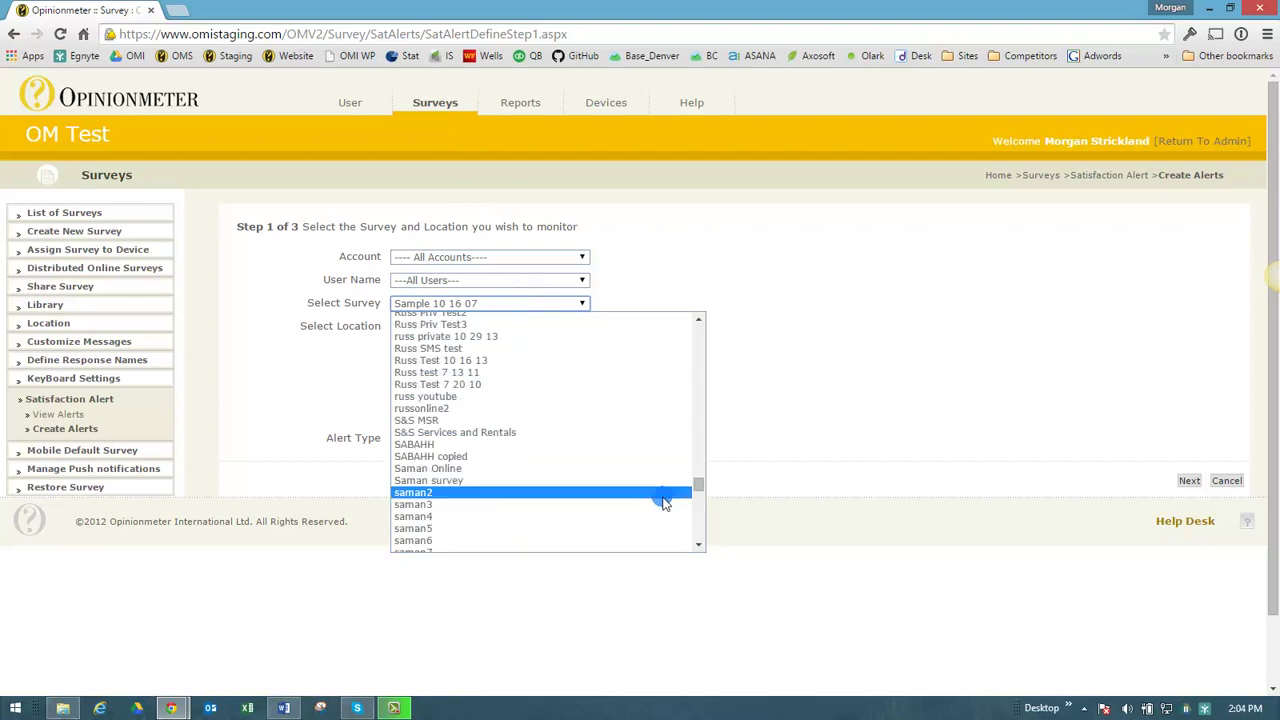
pyautogui.scroll(-12, 664, 500)
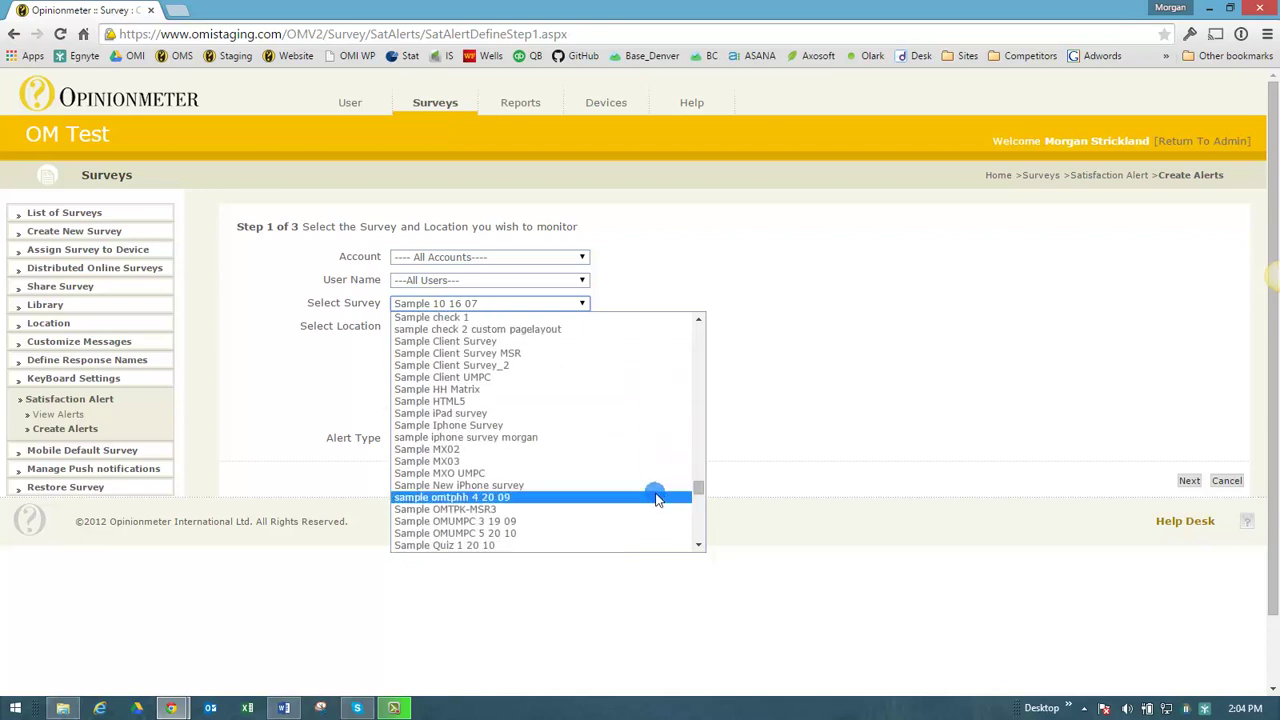
pyautogui.click(566, 414)
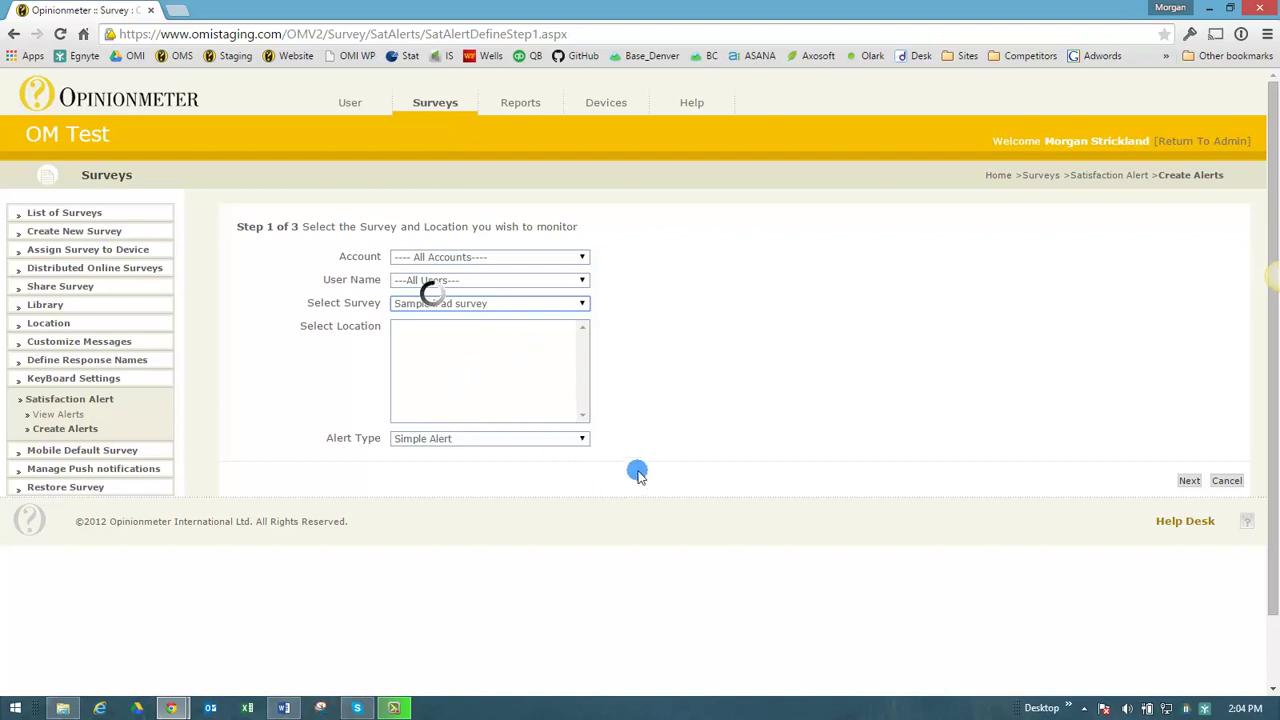
# Keep the Simple Alert type, select the locations Boulevard Burgers and Cascades, and continue to step 2
pyautogui.click(581, 439)
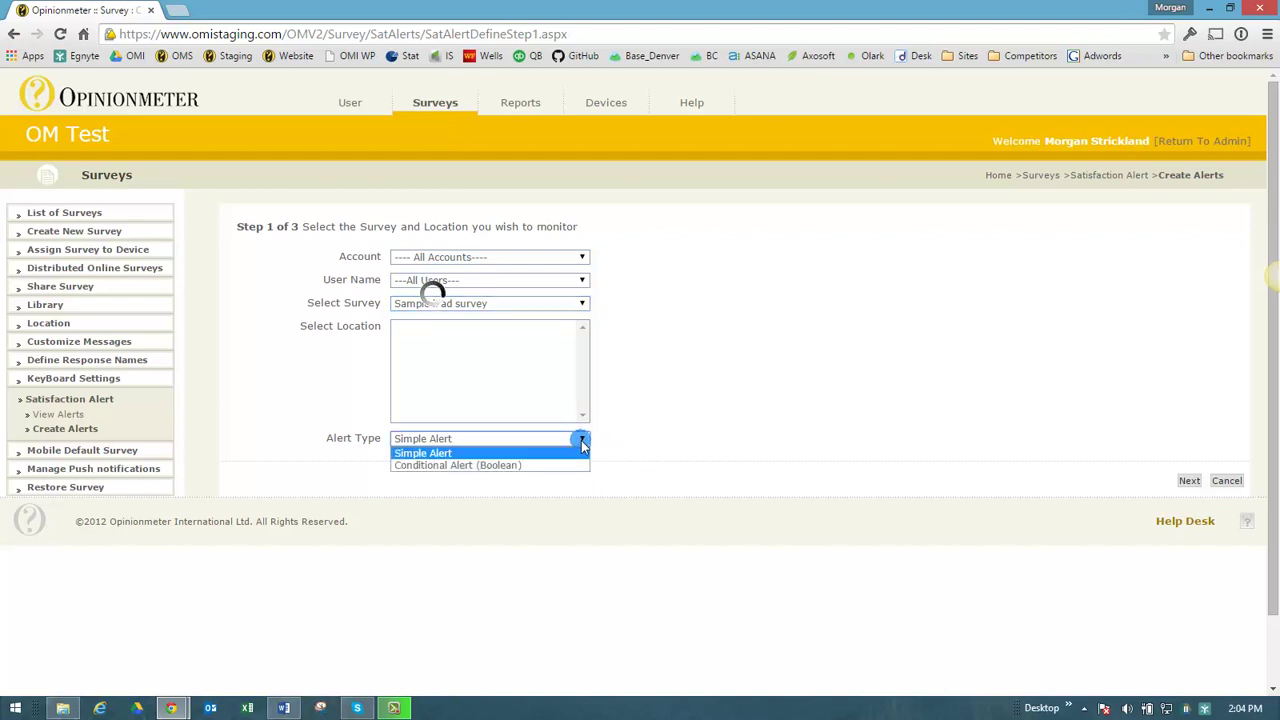
pyautogui.click(568, 439)
pyautogui.click(568, 439)
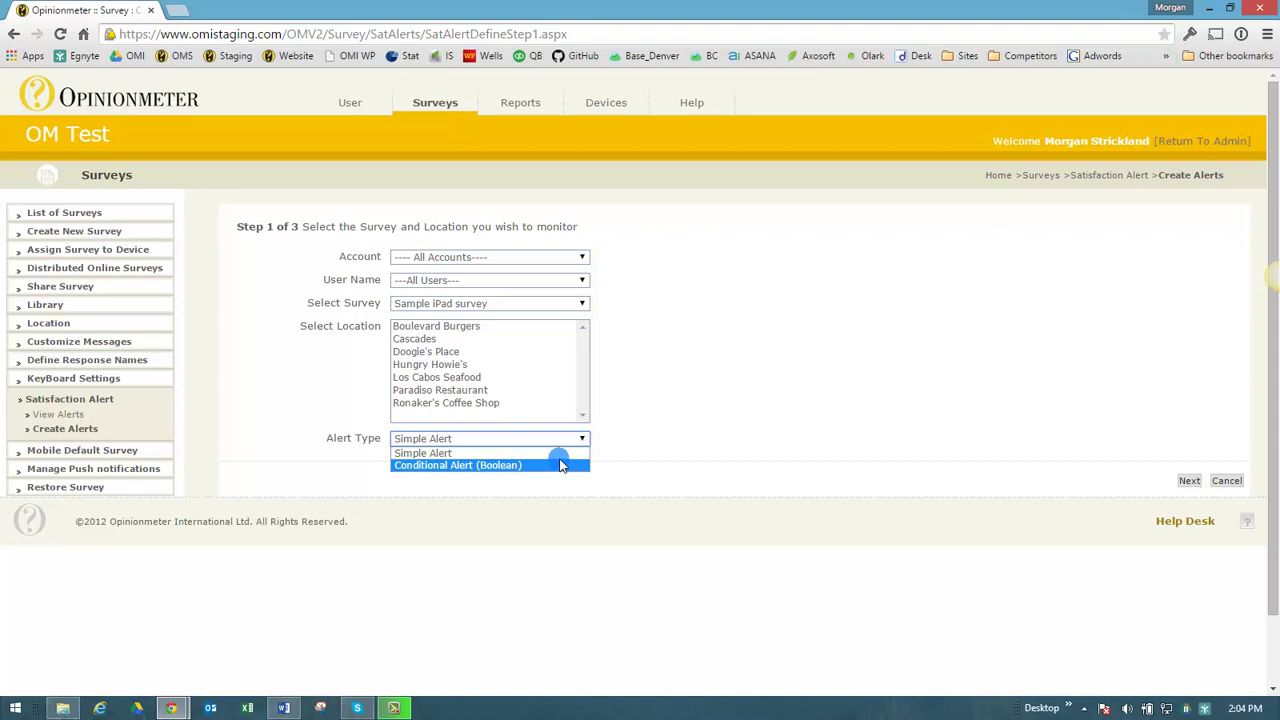
pyautogui.click(560, 443)
pyautogui.click(1188, 482)
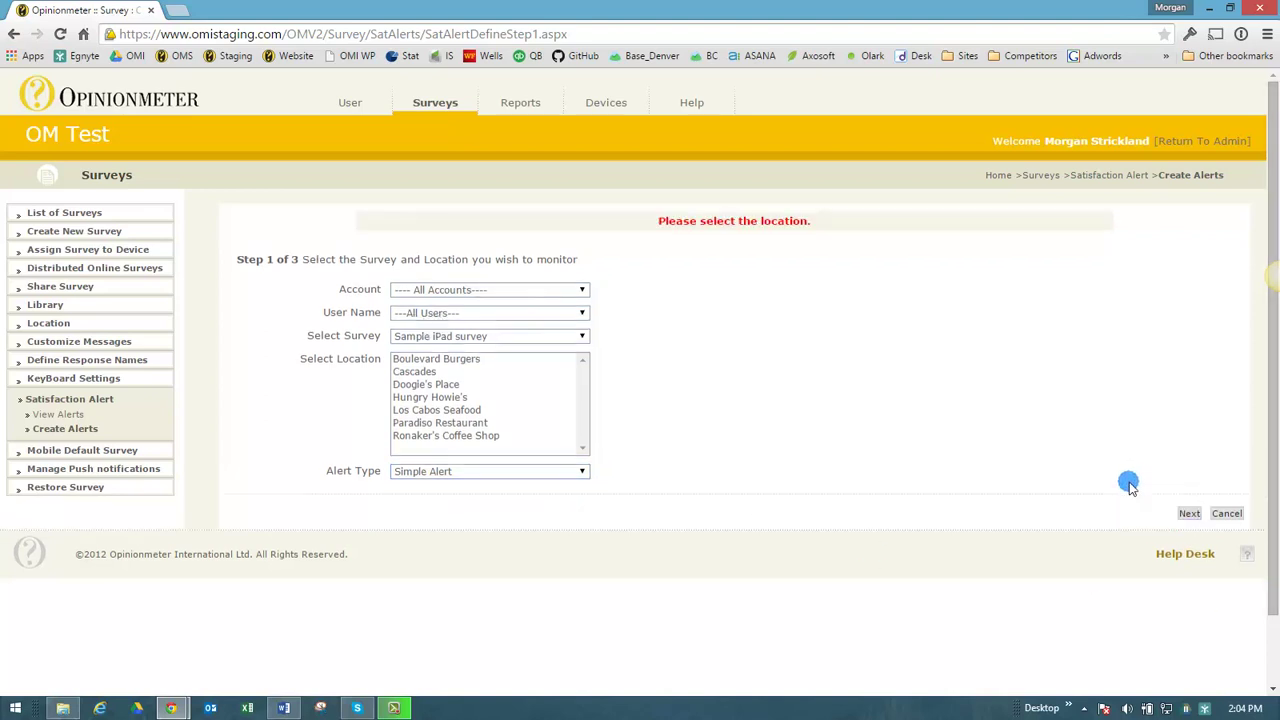
pyautogui.click(437, 369)
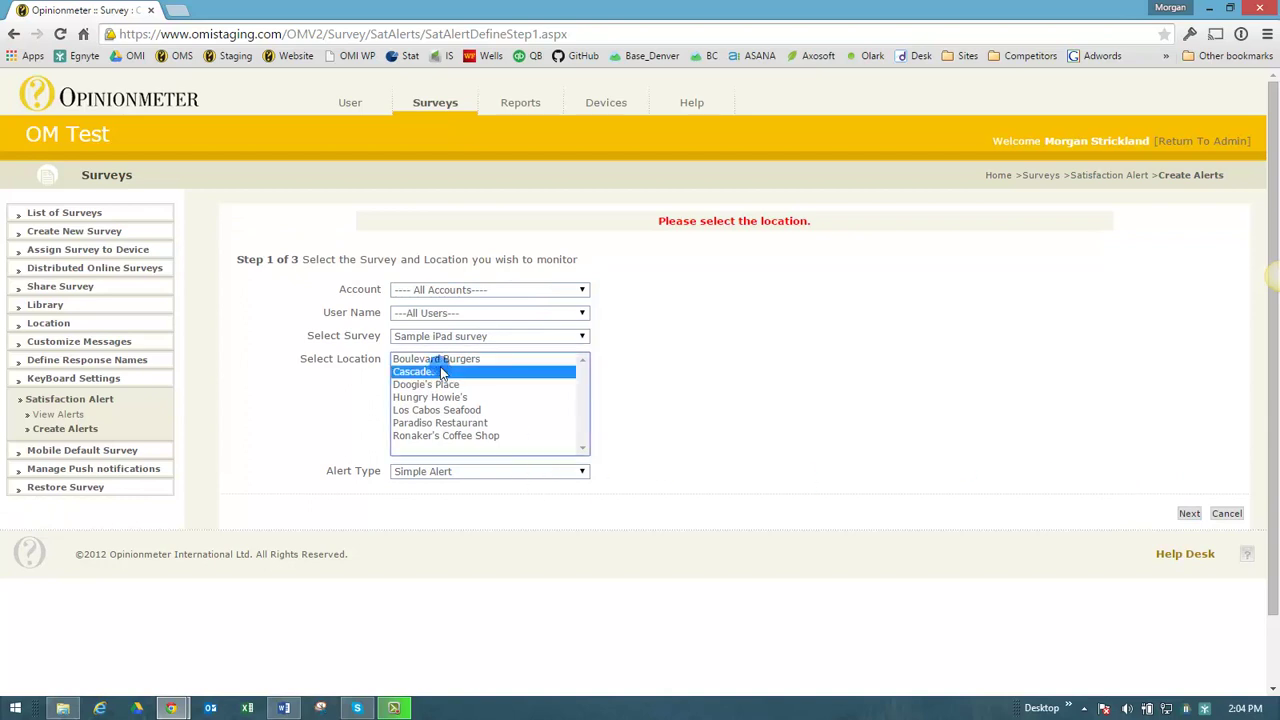
pyautogui.keyDown('ctrl'); pyautogui.click(470, 358); pyautogui.keyUp('ctrl')
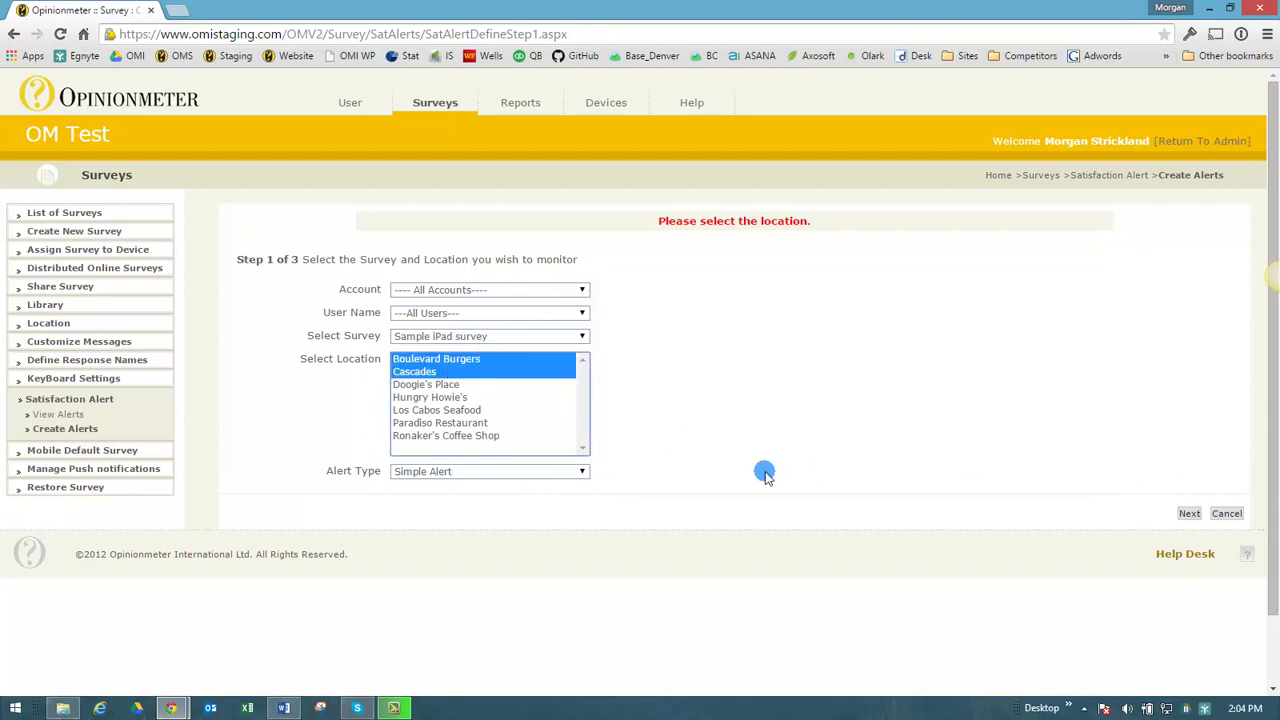
pyautogui.click(1184, 513)
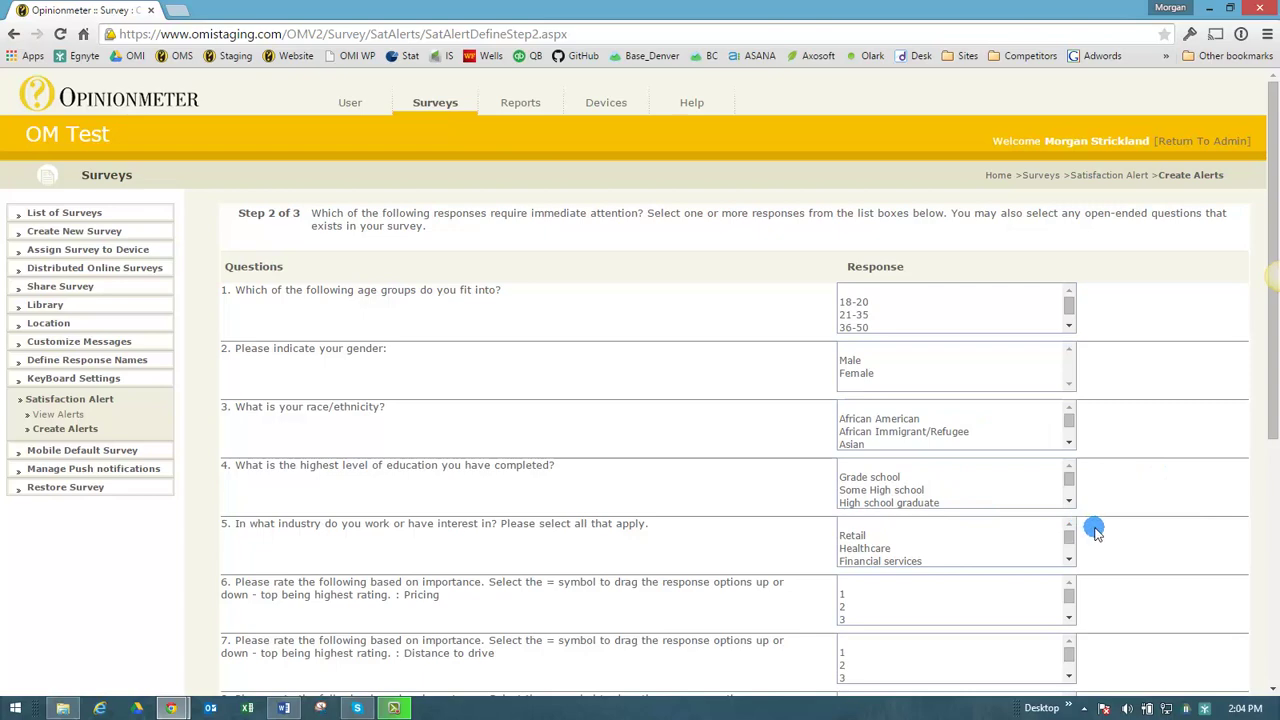
# Select 18-20 and 21-35 as alert responses for the age group question
pyautogui.scroll(-3, 1095, 532)
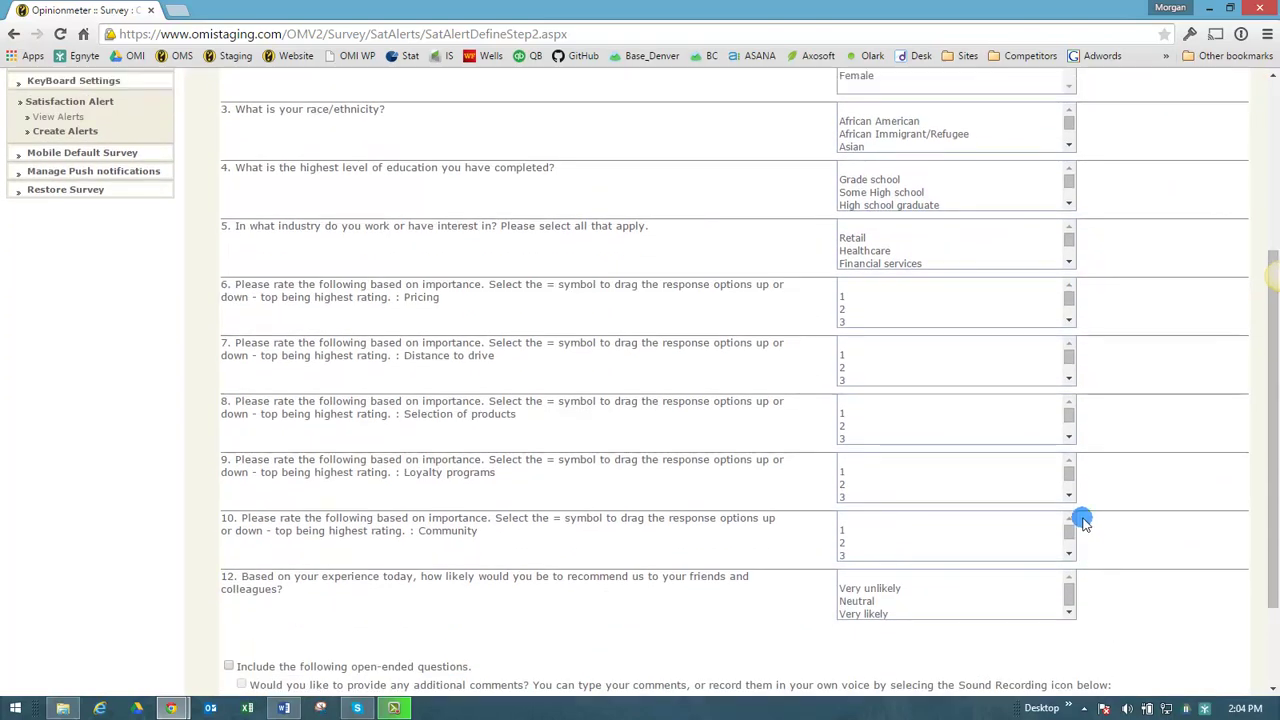
pyautogui.scroll(2, 1083, 520)
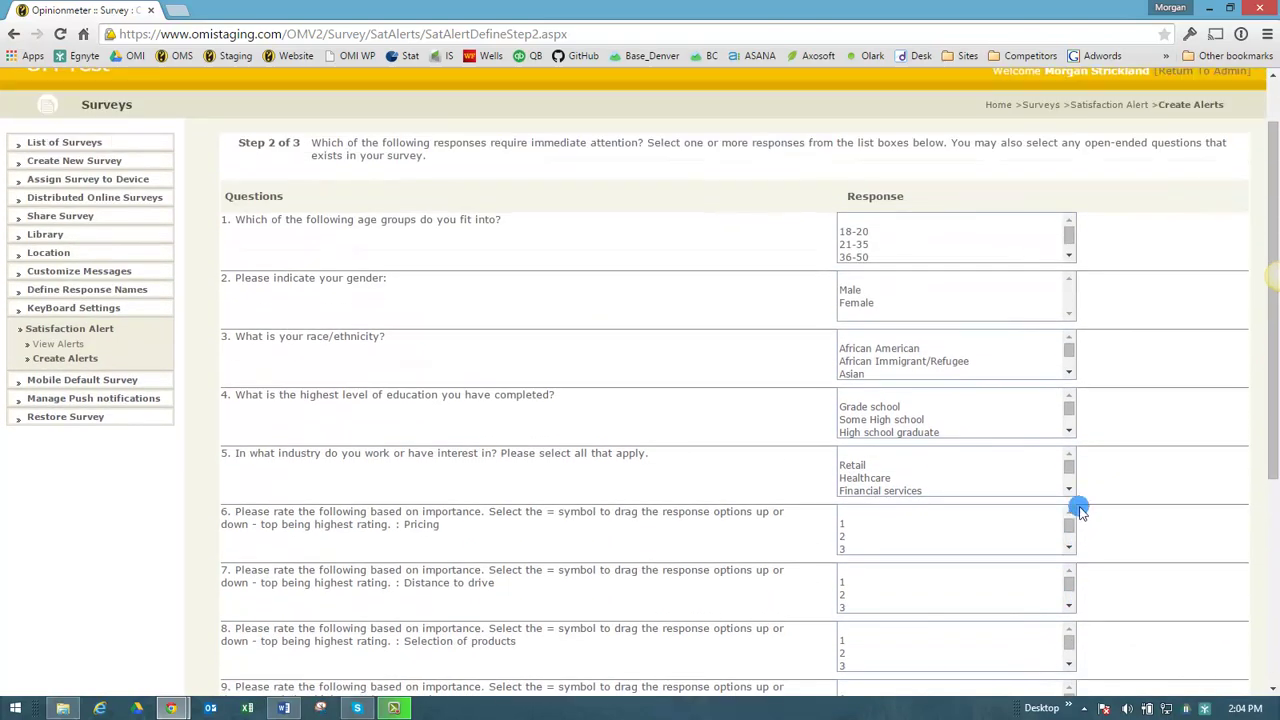
pyautogui.click(941, 234)
pyautogui.moveTo(941, 237); pyautogui.dragTo(941, 246)
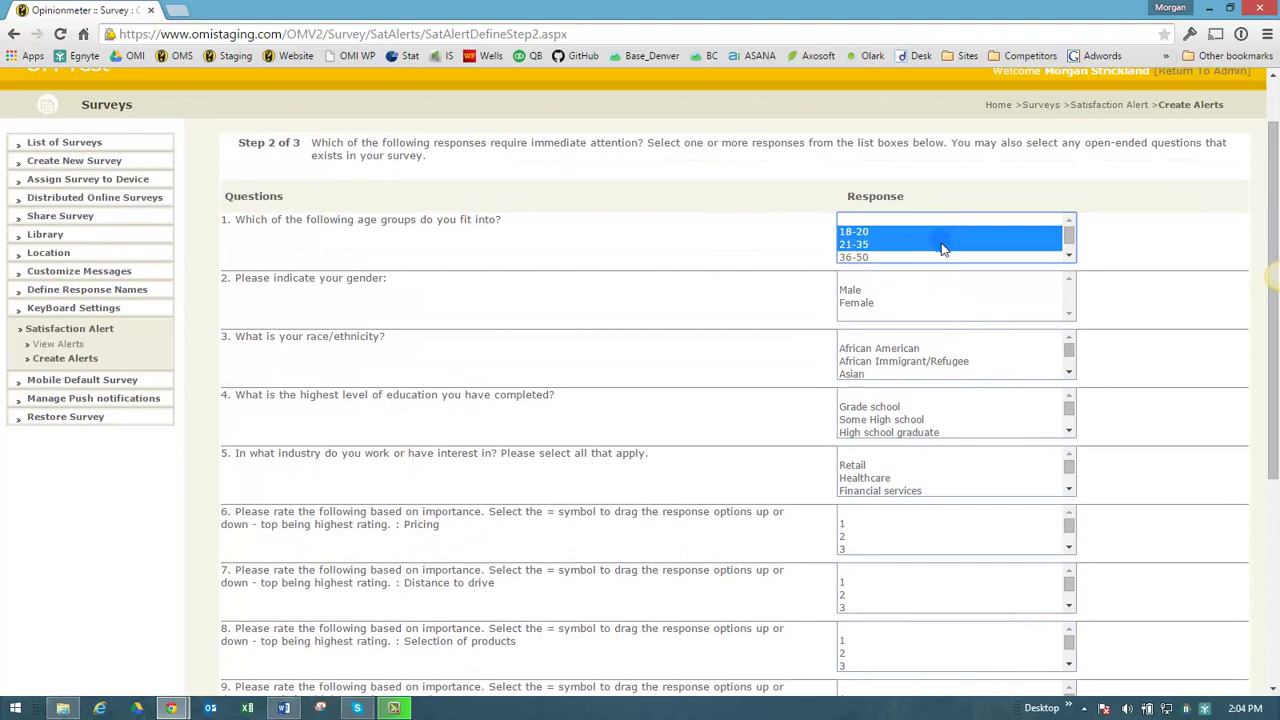
# Select the education responses from Some college to Post-graduate degree and the ratings 1, 2 and 3 for the Pricing question
pyautogui.click(966, 432)
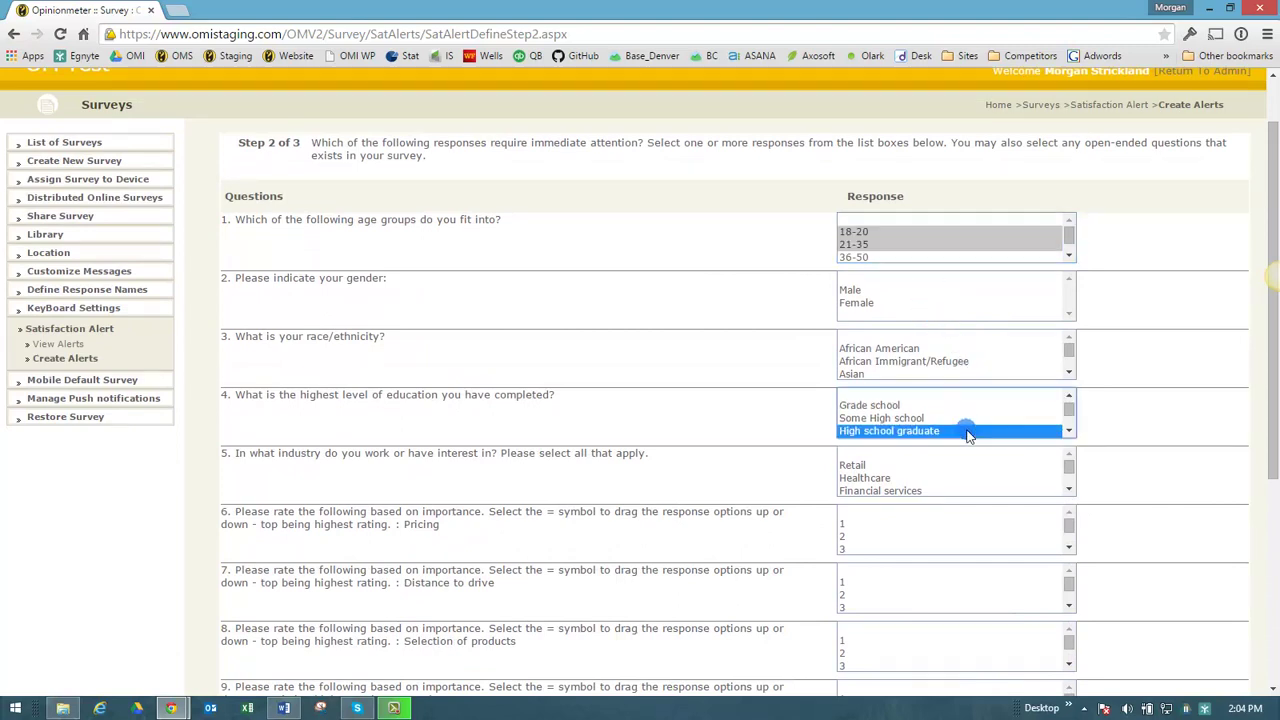
pyautogui.click(966, 440)
pyautogui.keyDown('shift'); pyautogui.click(958, 430); pyautogui.keyUp('shift')
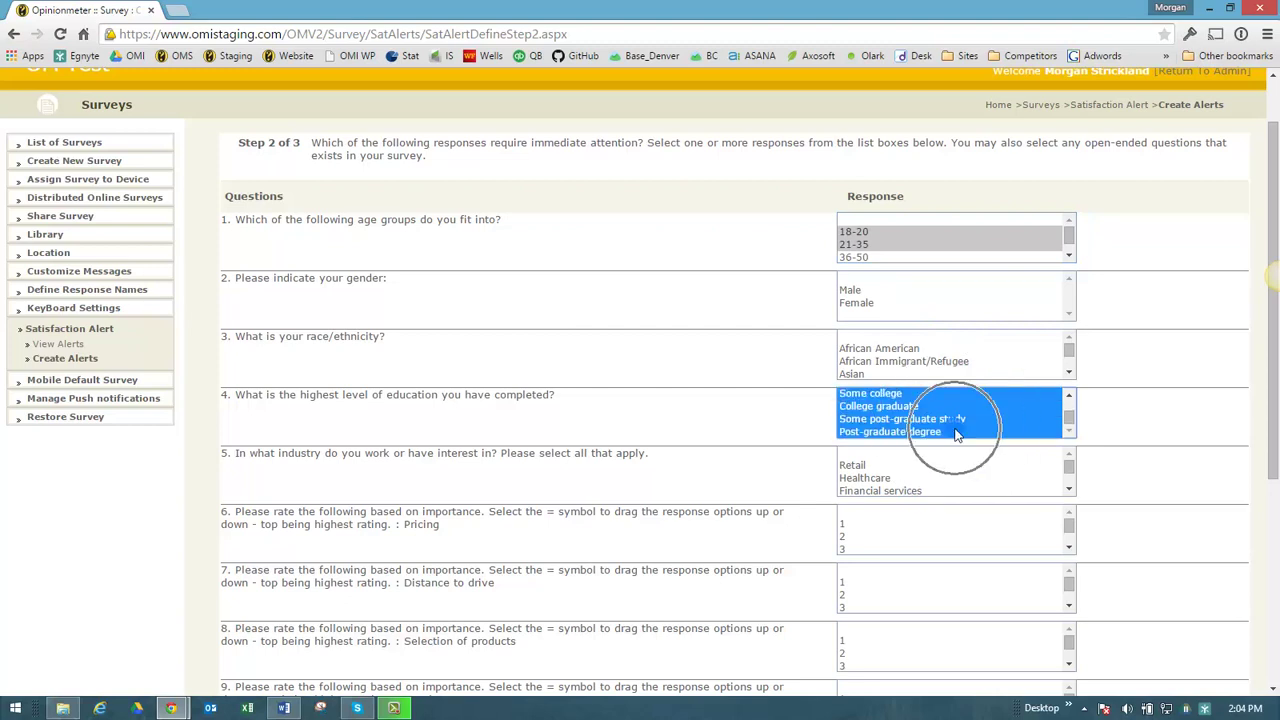
pyautogui.click(1045, 513)
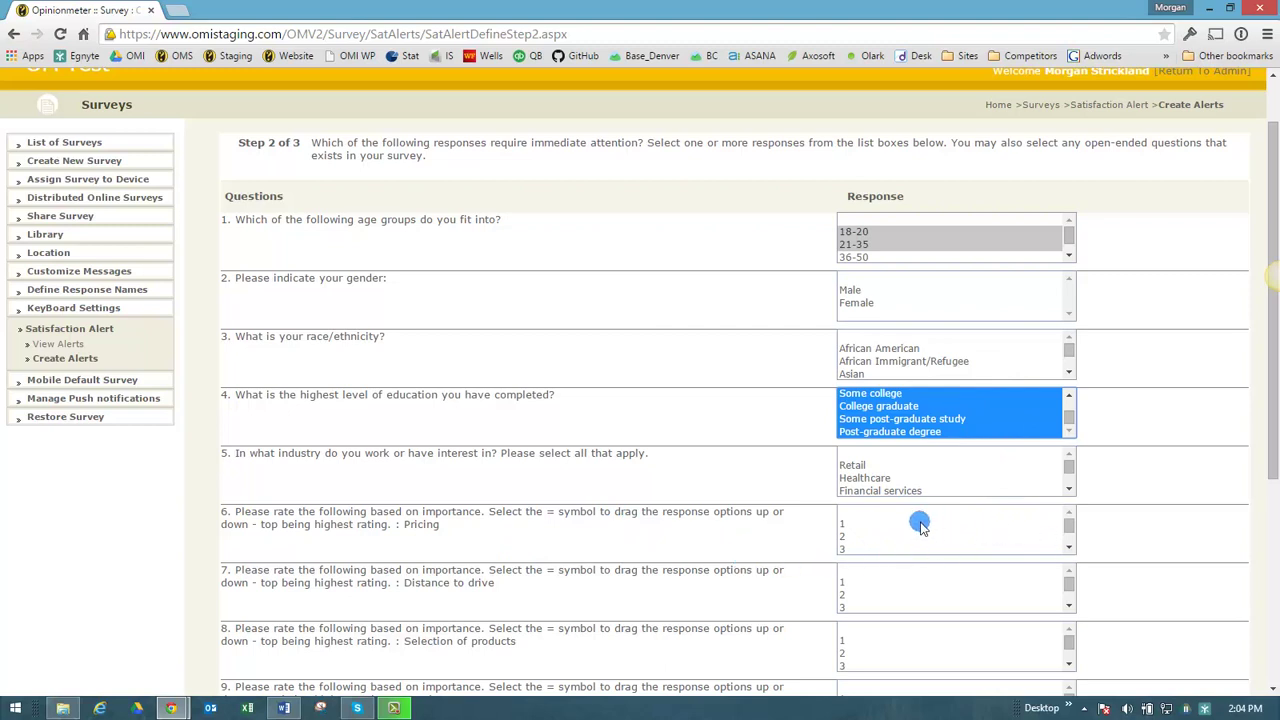
pyautogui.moveTo(886, 548); pyautogui.dragTo(878, 526)
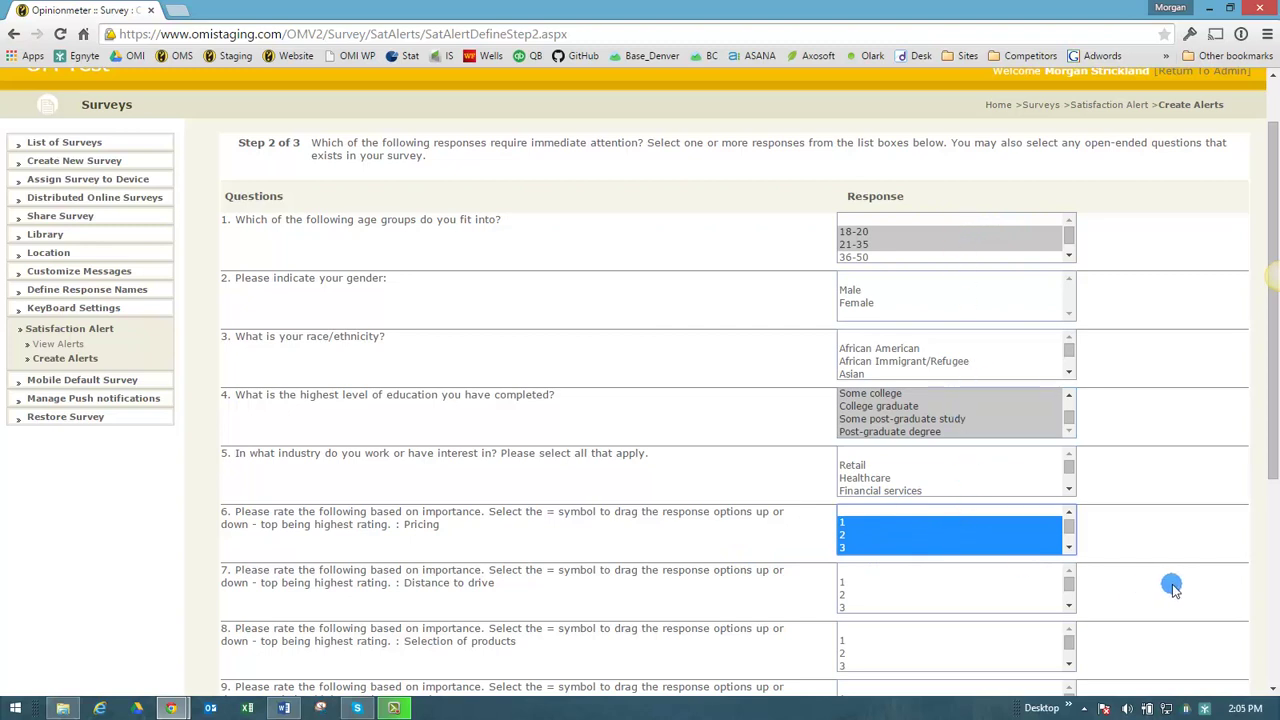
# Go back to step 1, change the alert type to Conditional Alert (Boolean), and continue to its rule setup
pyautogui.scroll(-3, 1155, 588)
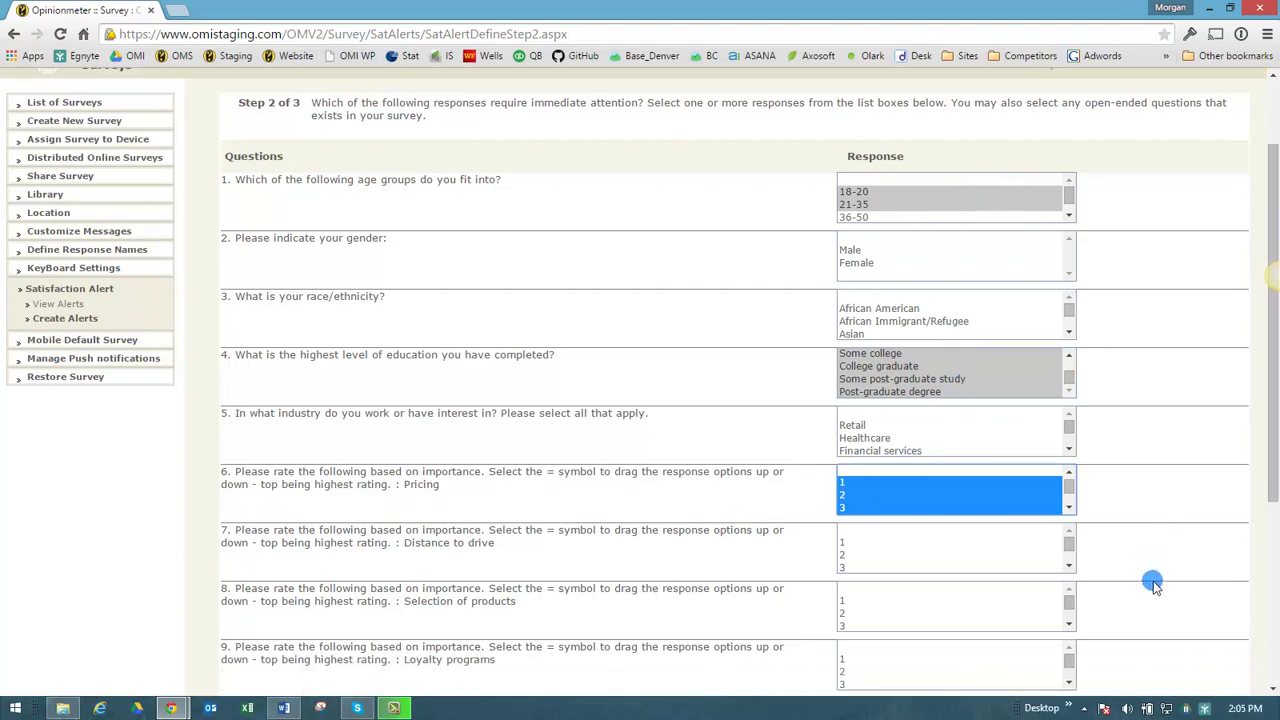
pyautogui.scroll(-1, 1148, 587)
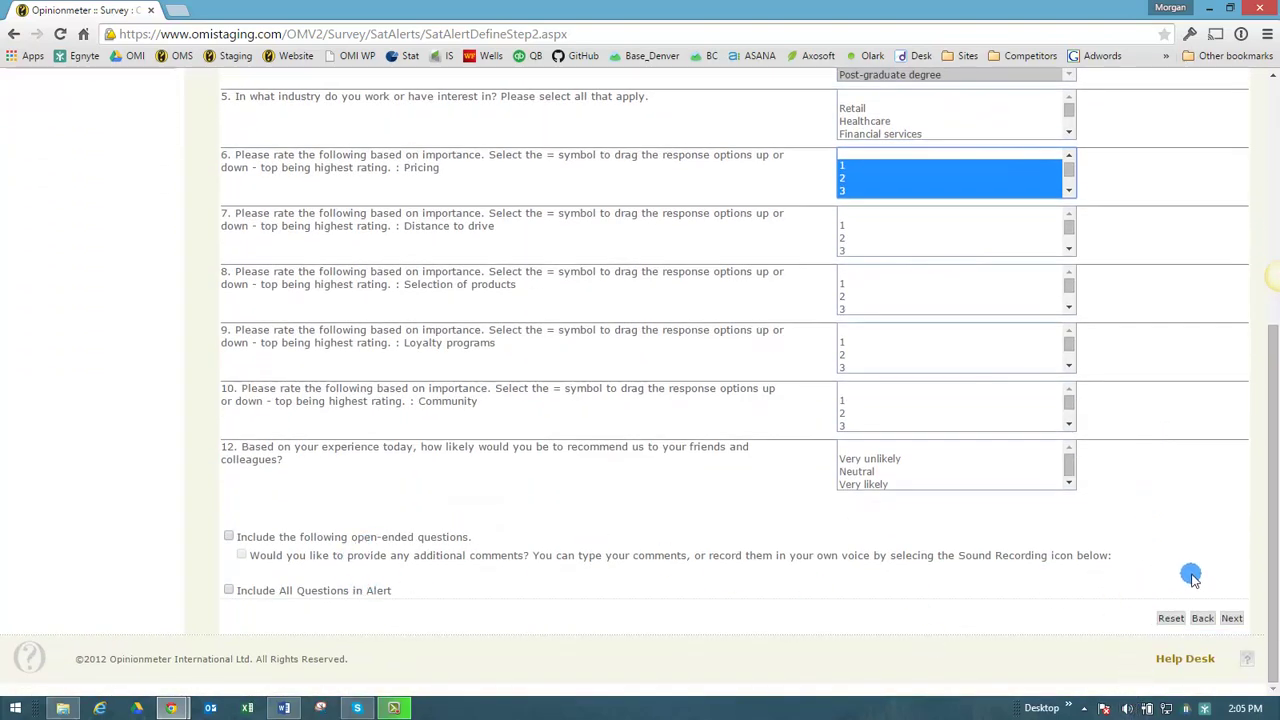
pyautogui.click(1202, 619)
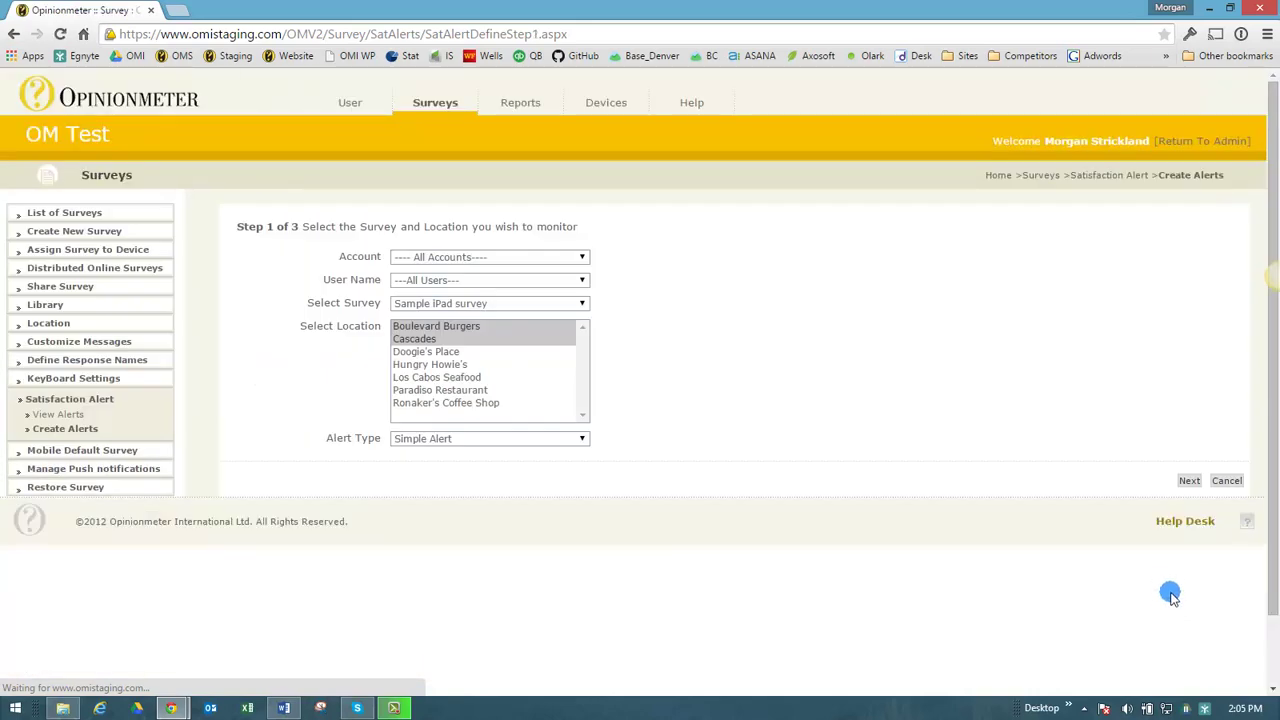
pyautogui.click(545, 438)
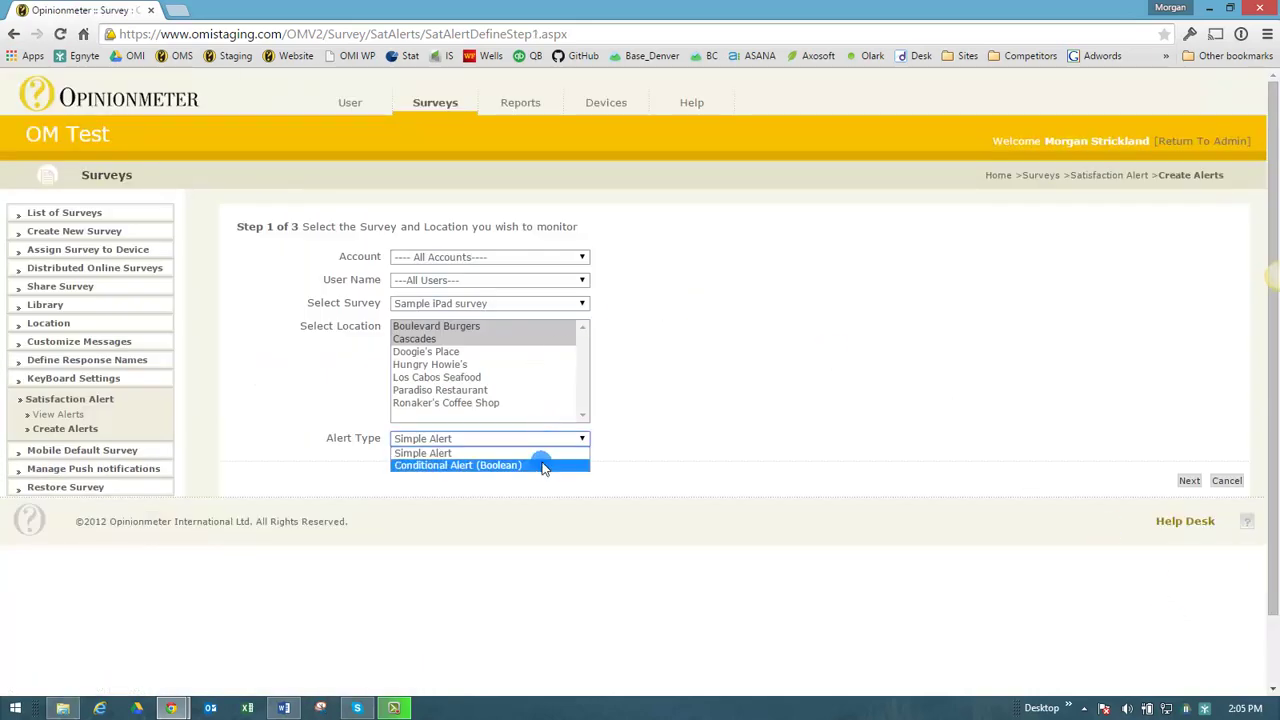
pyautogui.click(545, 468)
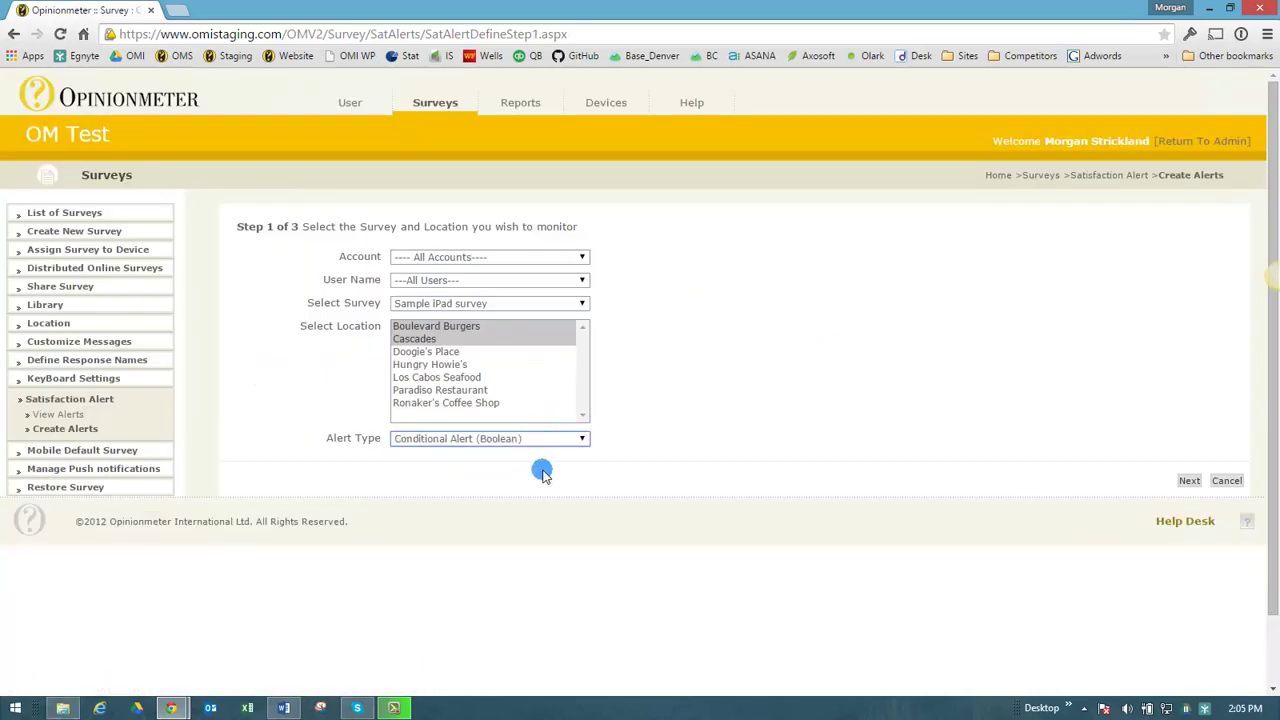
pyautogui.click(1187, 483)
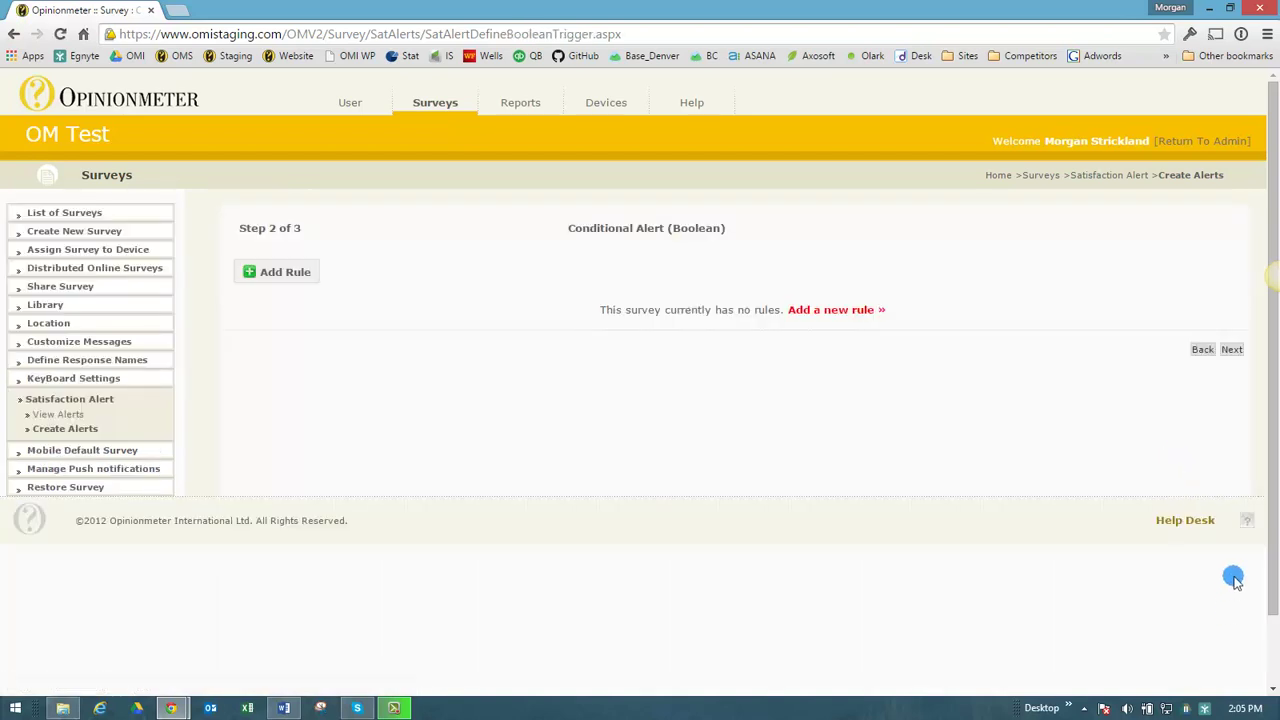
# Add a rule condition that the age group question (Q1) is exactly "50 and over"
pyautogui.click(300, 272)
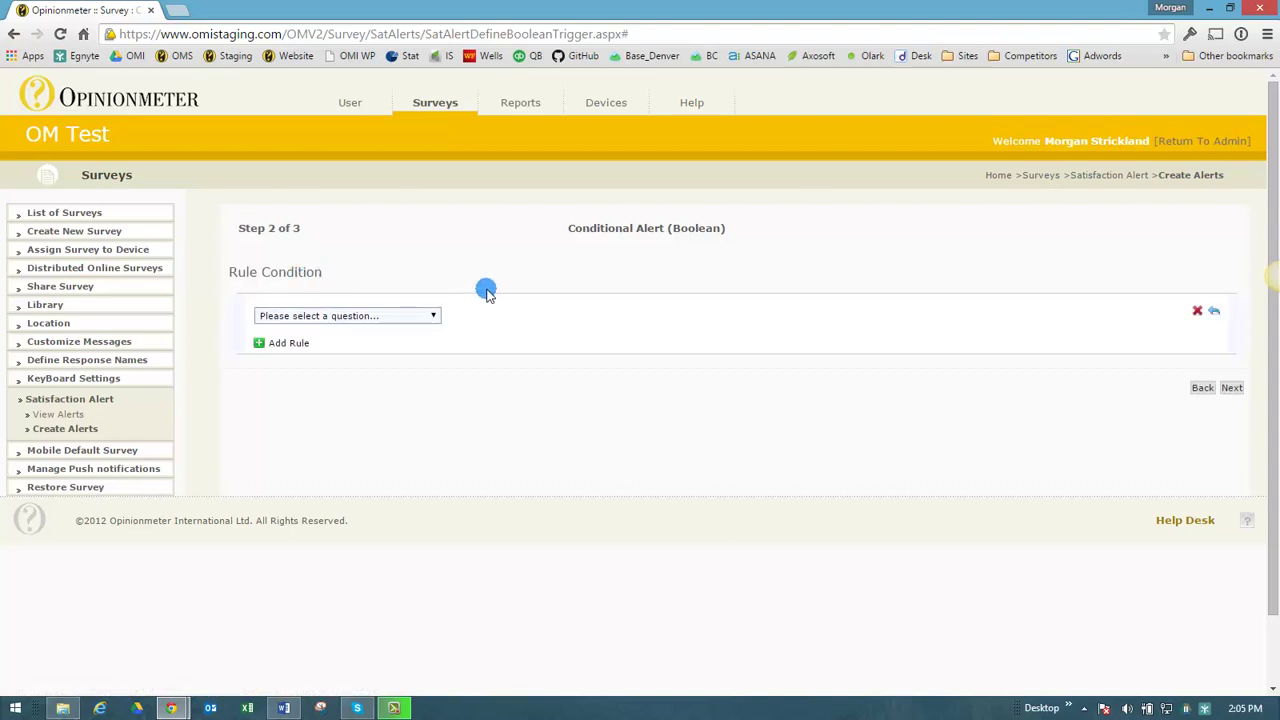
pyautogui.click(430, 316)
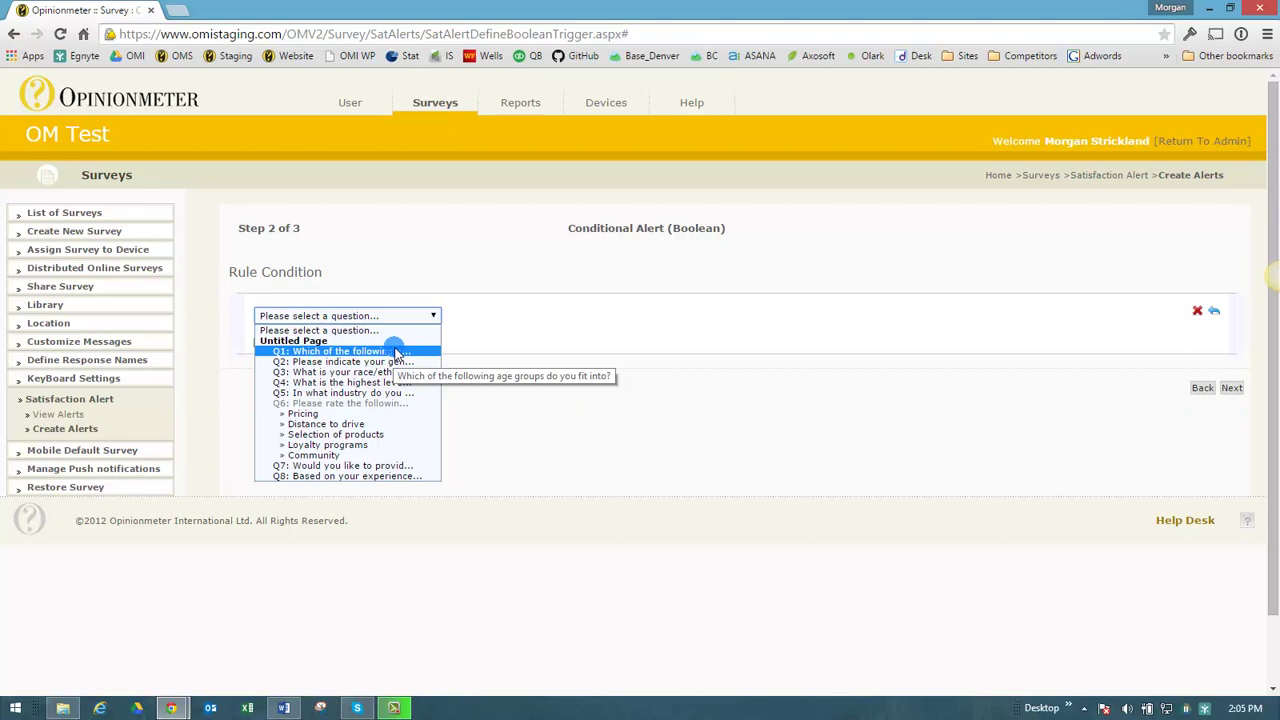
pyautogui.click(395, 351)
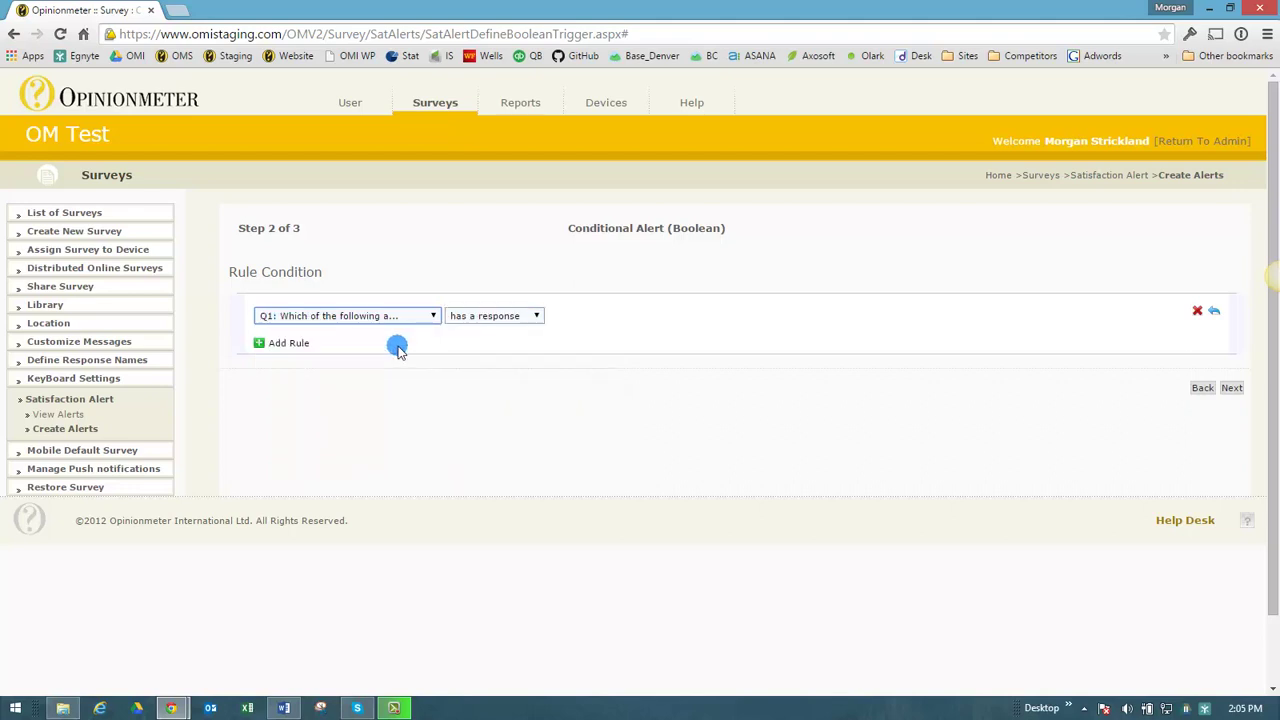
pyautogui.click(537, 317)
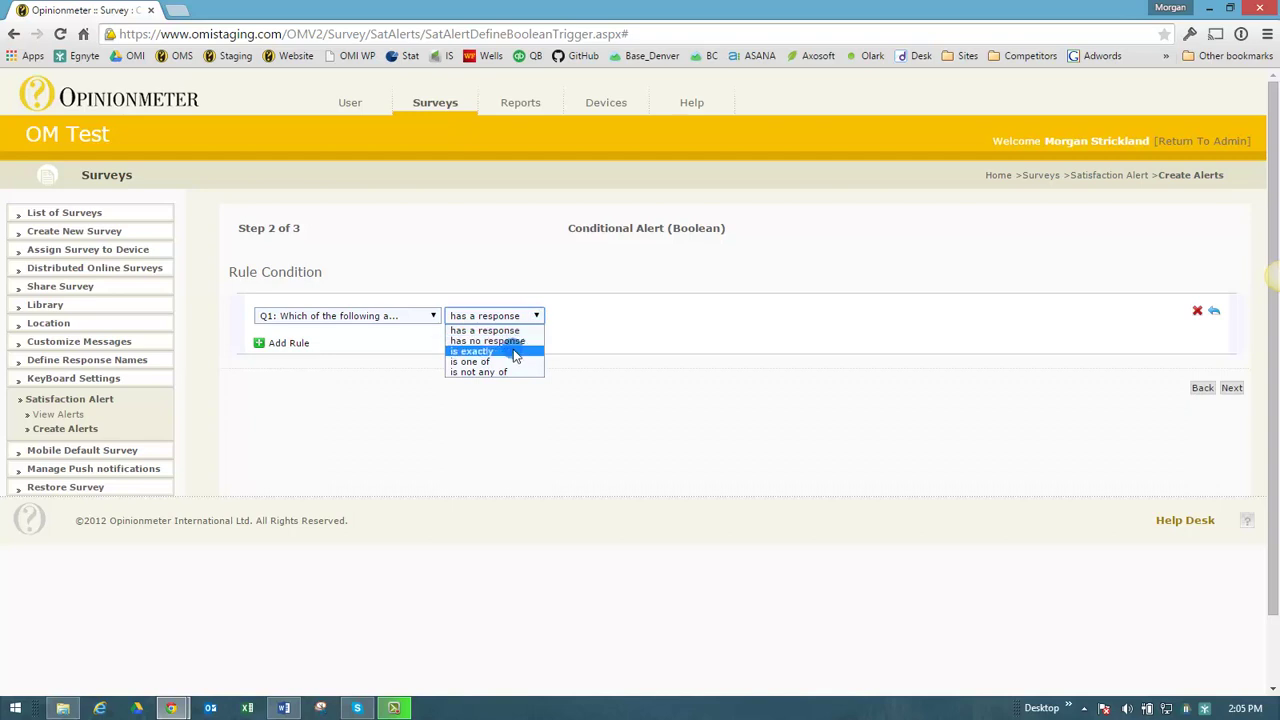
pyautogui.click(514, 353)
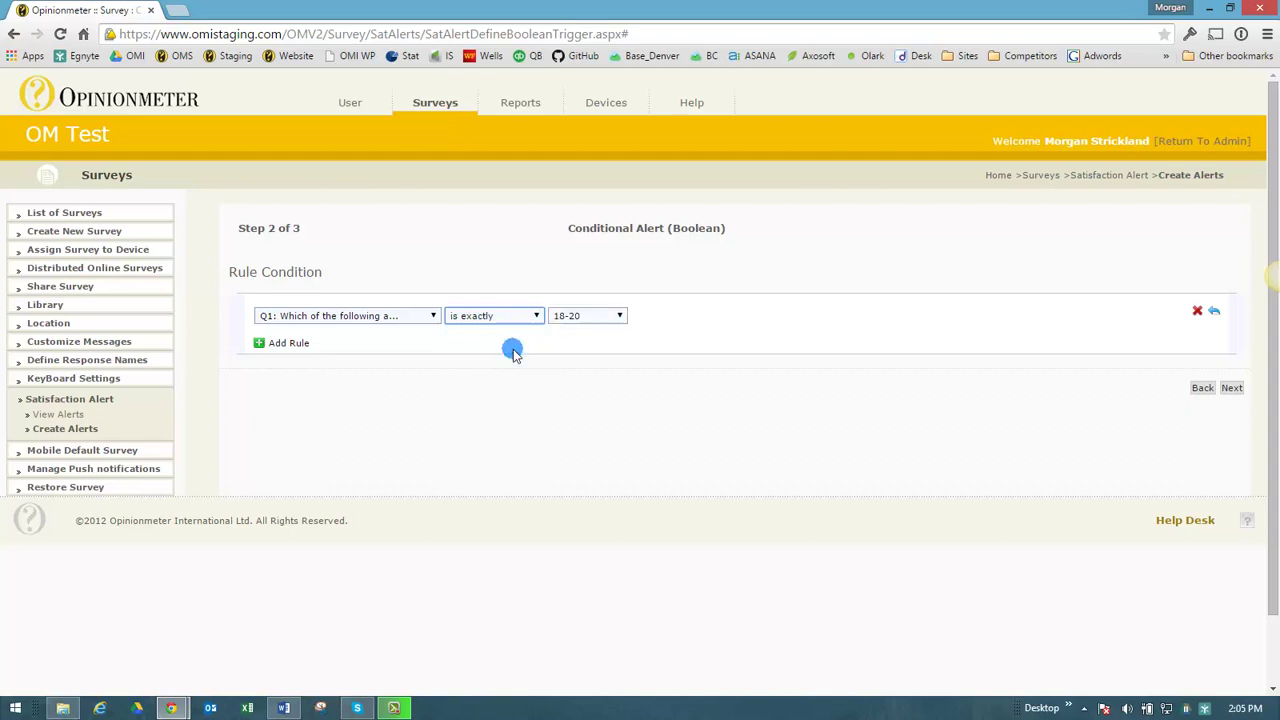
pyautogui.click(620, 316)
pyautogui.click(608, 361)
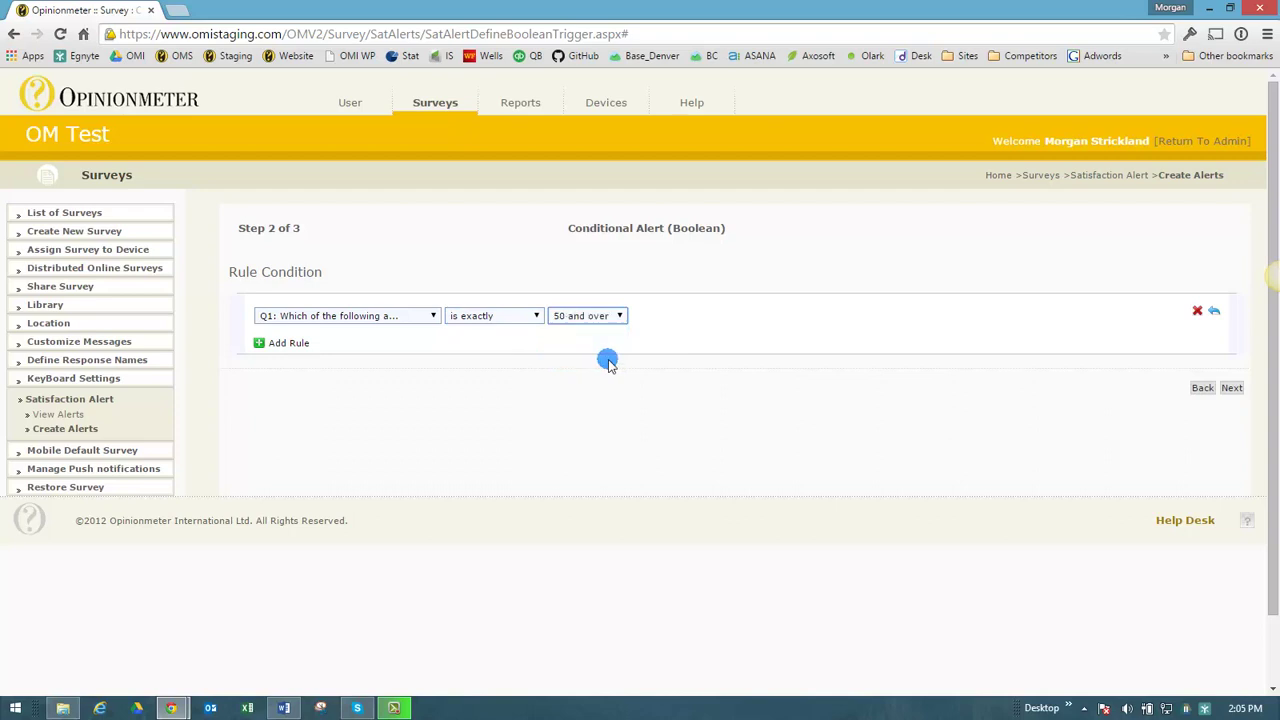
# Add a second rule condition, joined with AND, that the gender question (Q2) is exactly "Male"
pyautogui.click(277, 352)
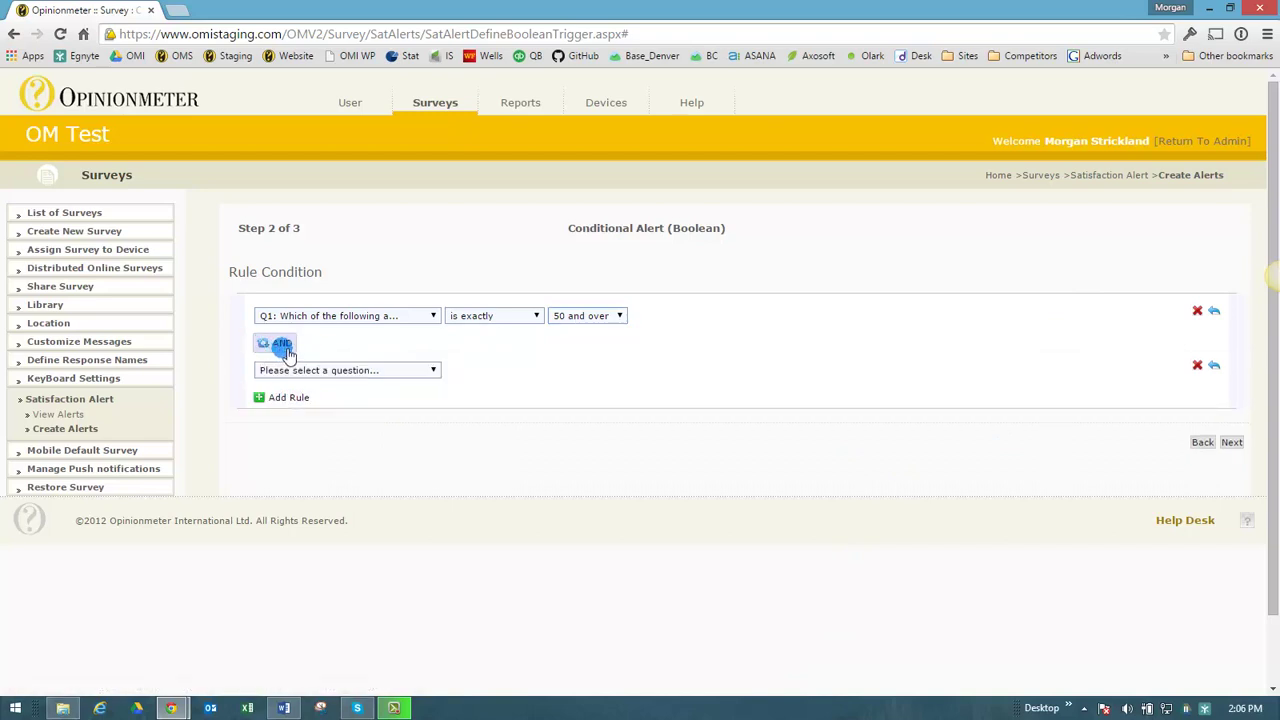
pyautogui.click(286, 350)
pyautogui.click(284, 347)
pyautogui.click(424, 372)
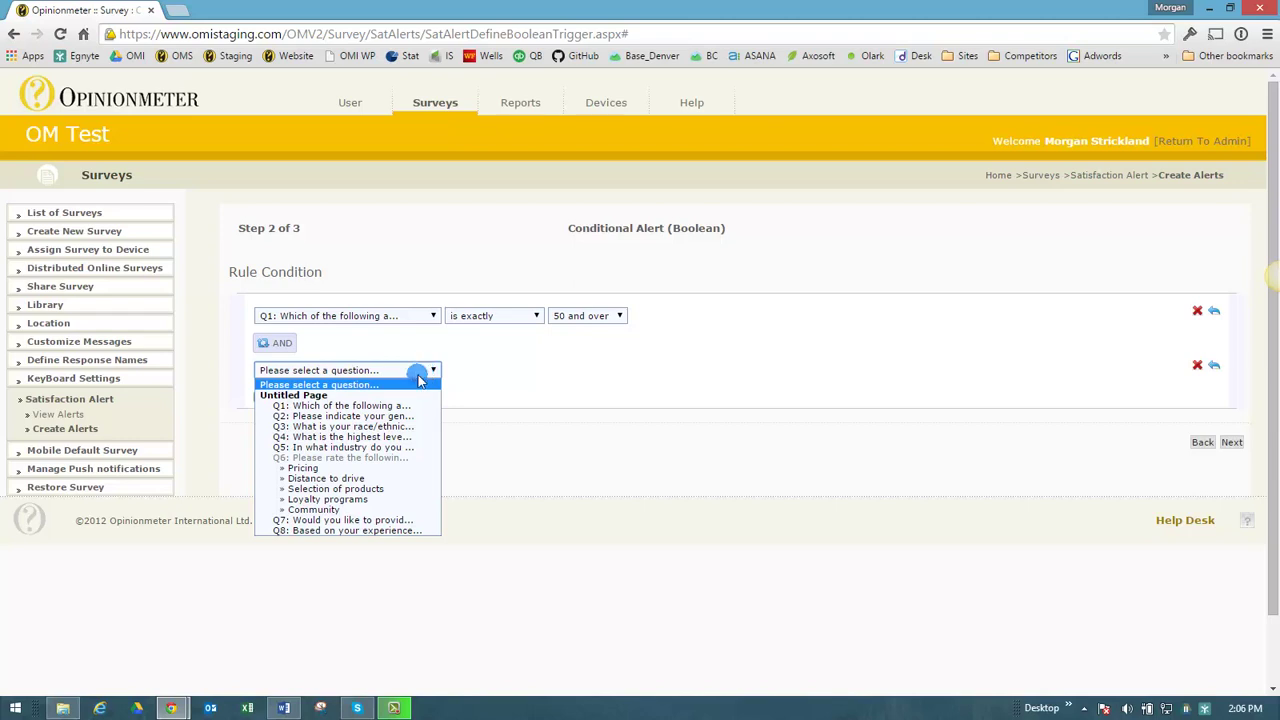
pyautogui.click(376, 420)
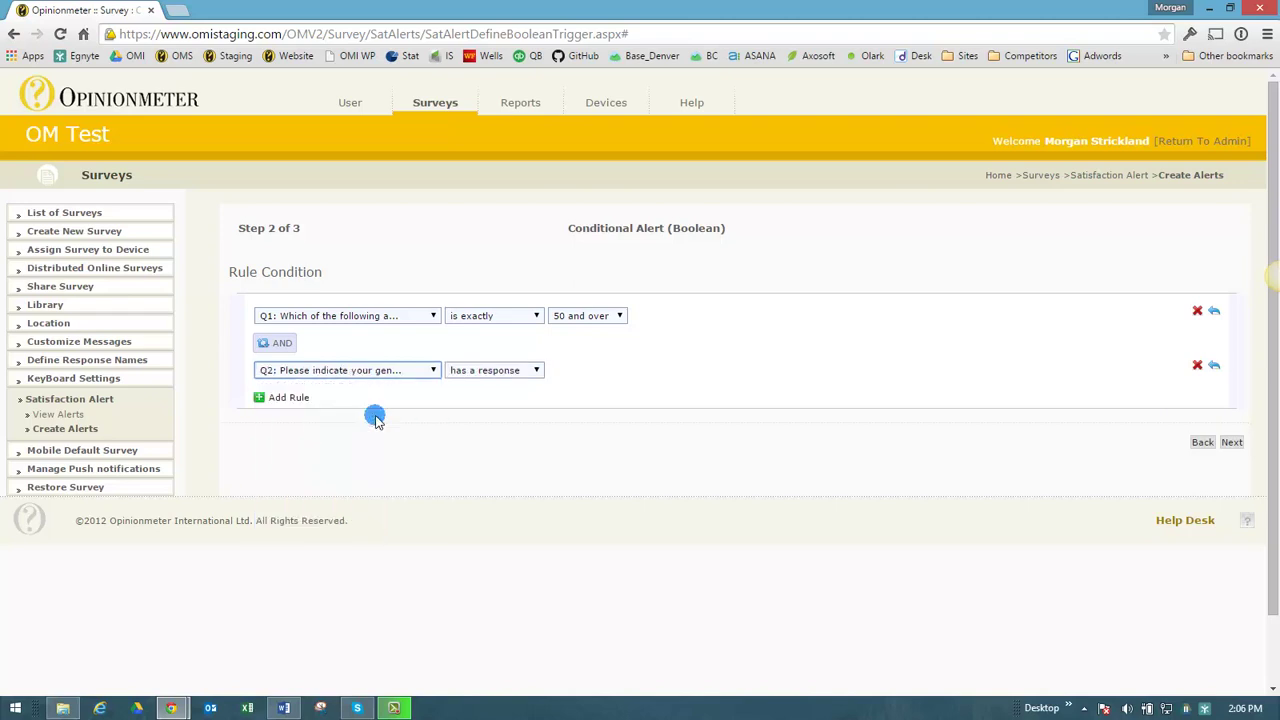
pyautogui.click(490, 373)
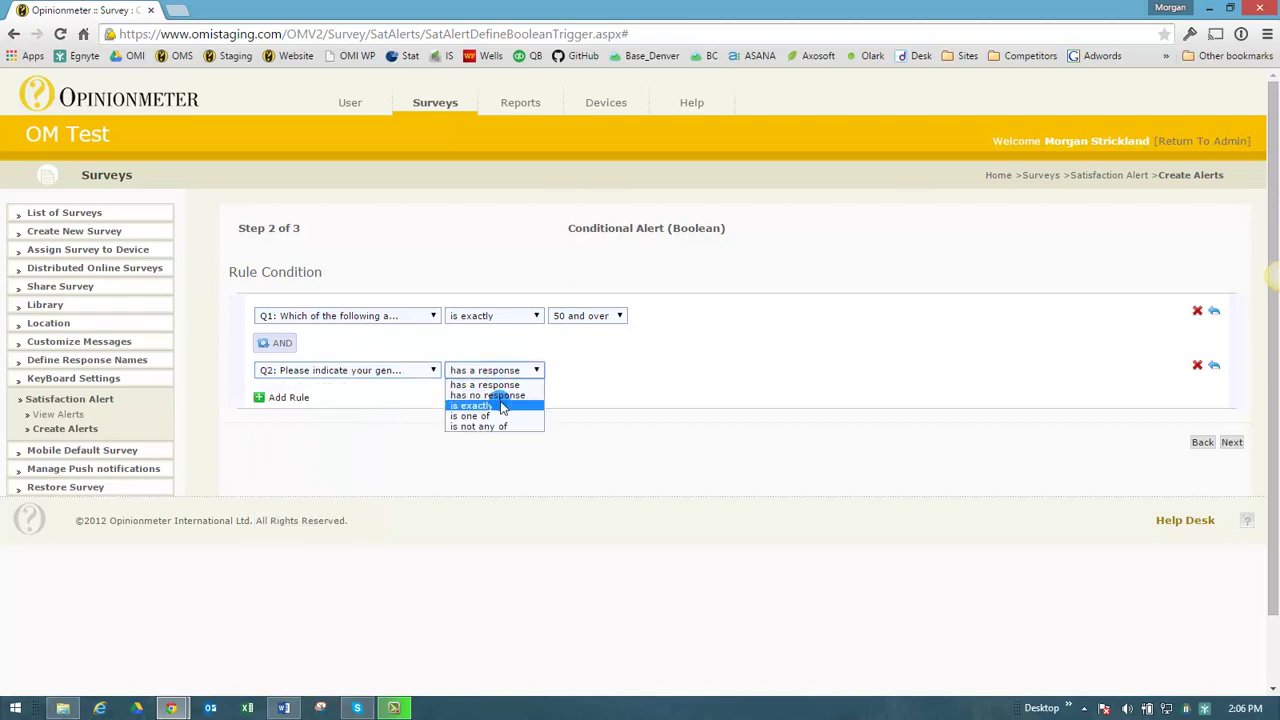
pyautogui.click(495, 405)
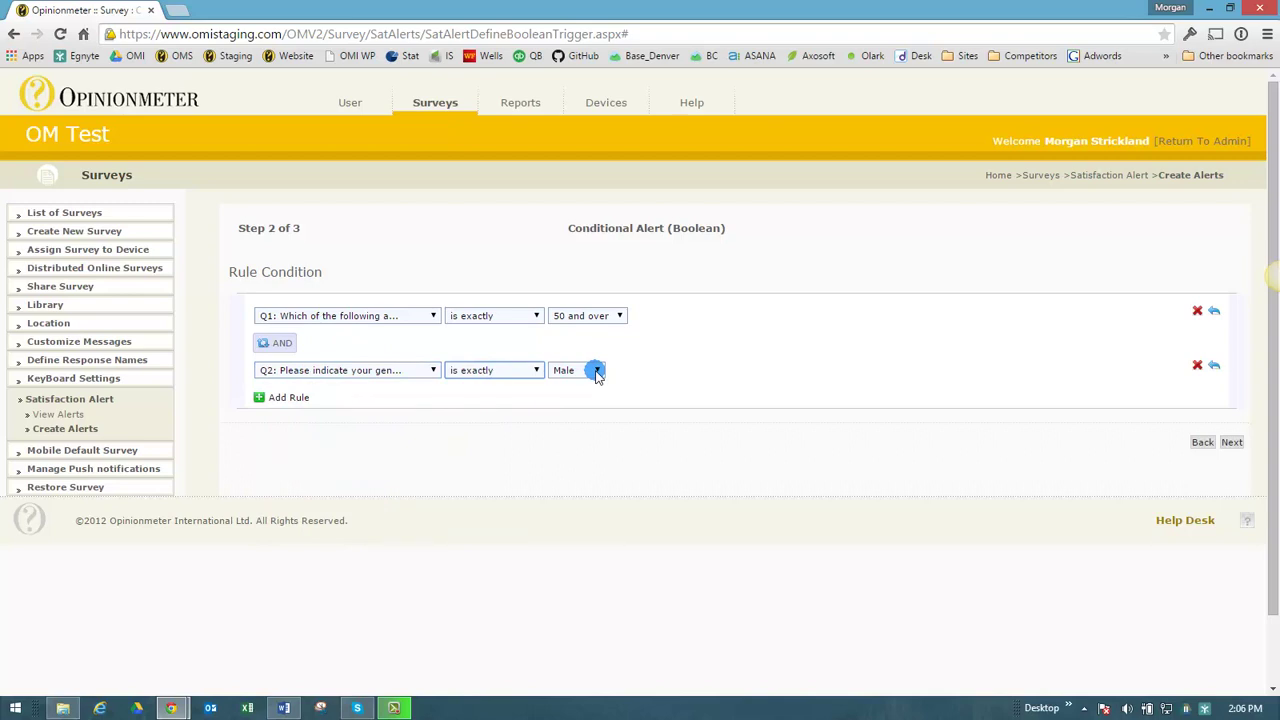
# Add a third condition, joined with AND, on the "Based on your experience" question (Q8) using the "is one of" operator
pyautogui.click(262, 397)
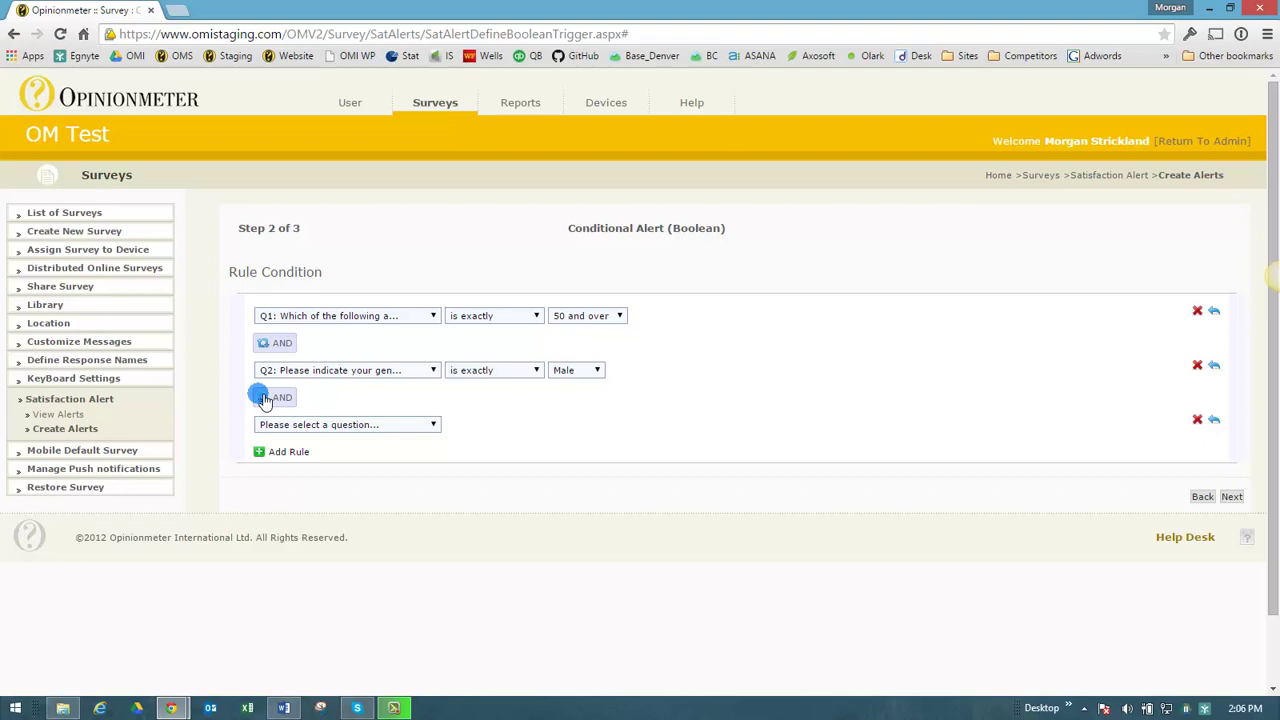
pyautogui.click(408, 424)
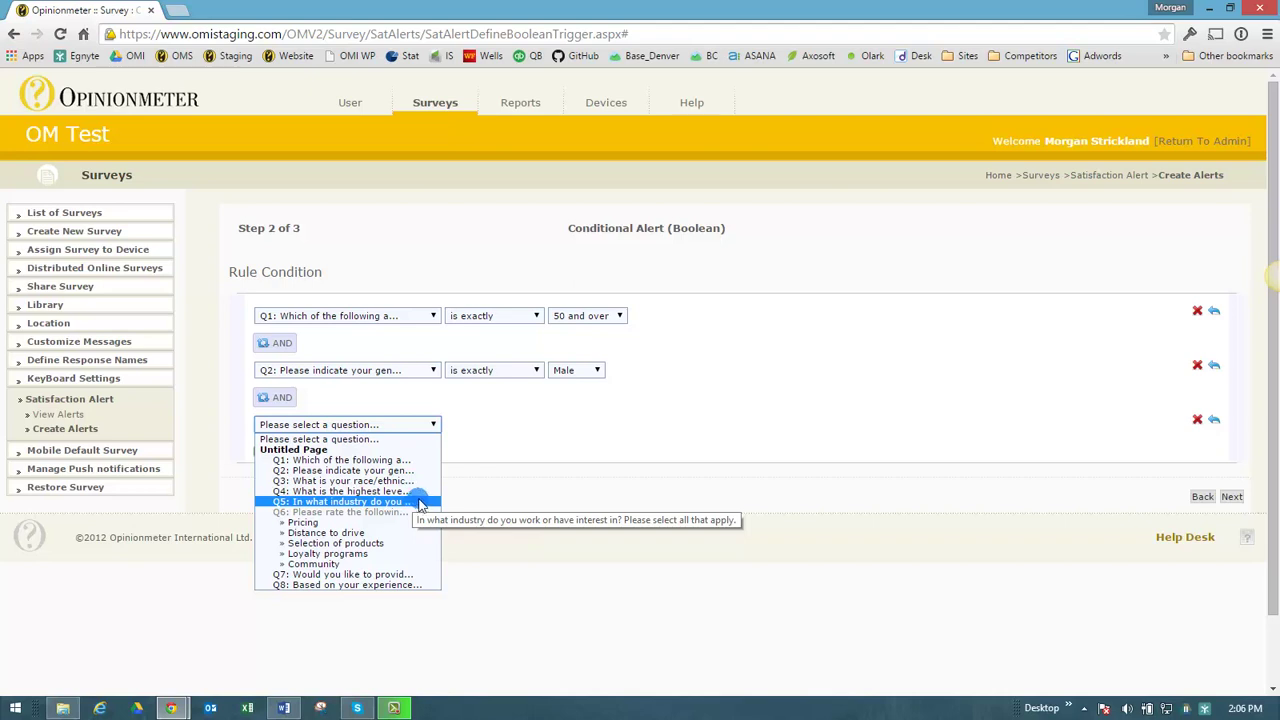
pyautogui.click(405, 585)
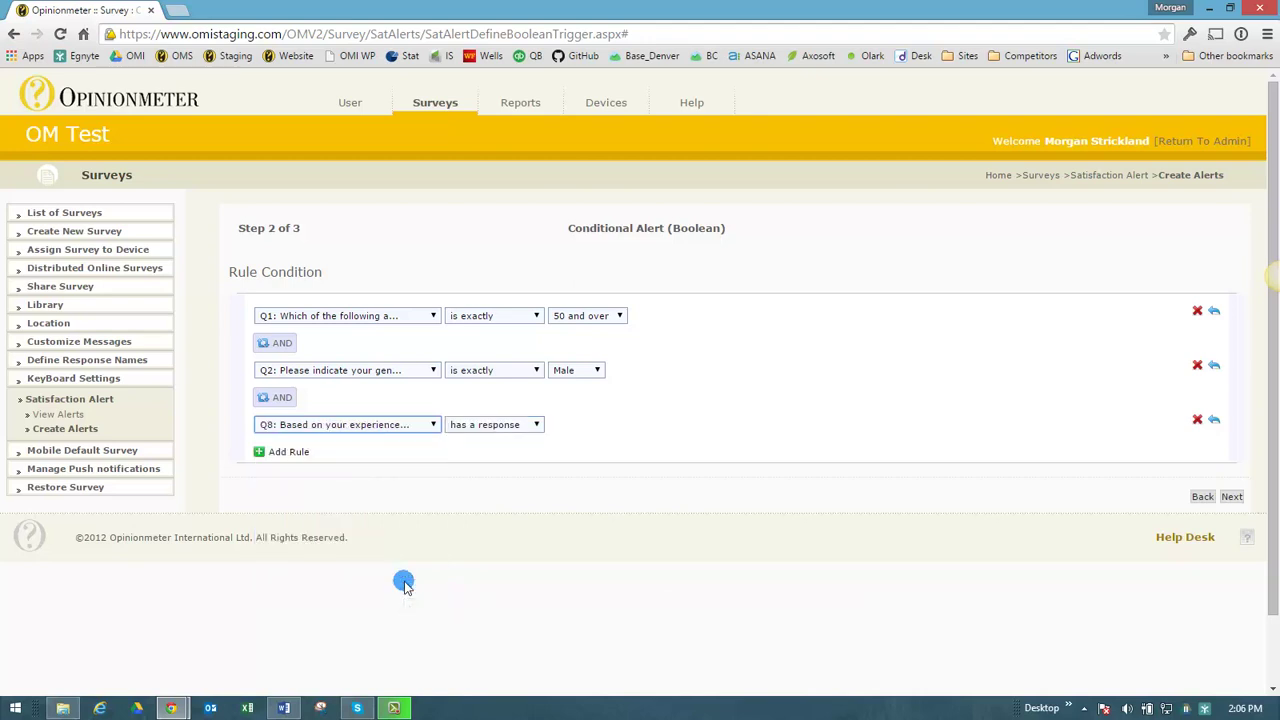
pyautogui.click(537, 425)
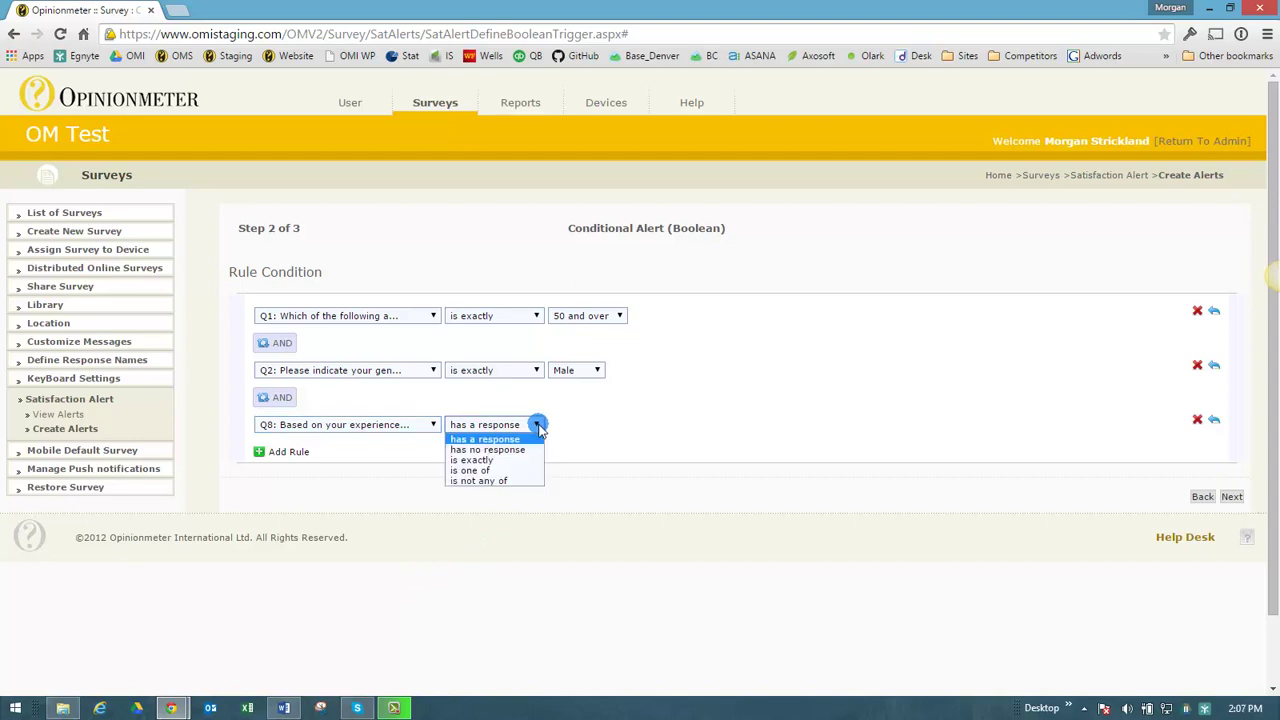
pyautogui.click(502, 472)
# Choose "Very unlikely" and "Neutral" as the Q8 condition's responses and submit the completed rule
pyautogui.click(716, 428)
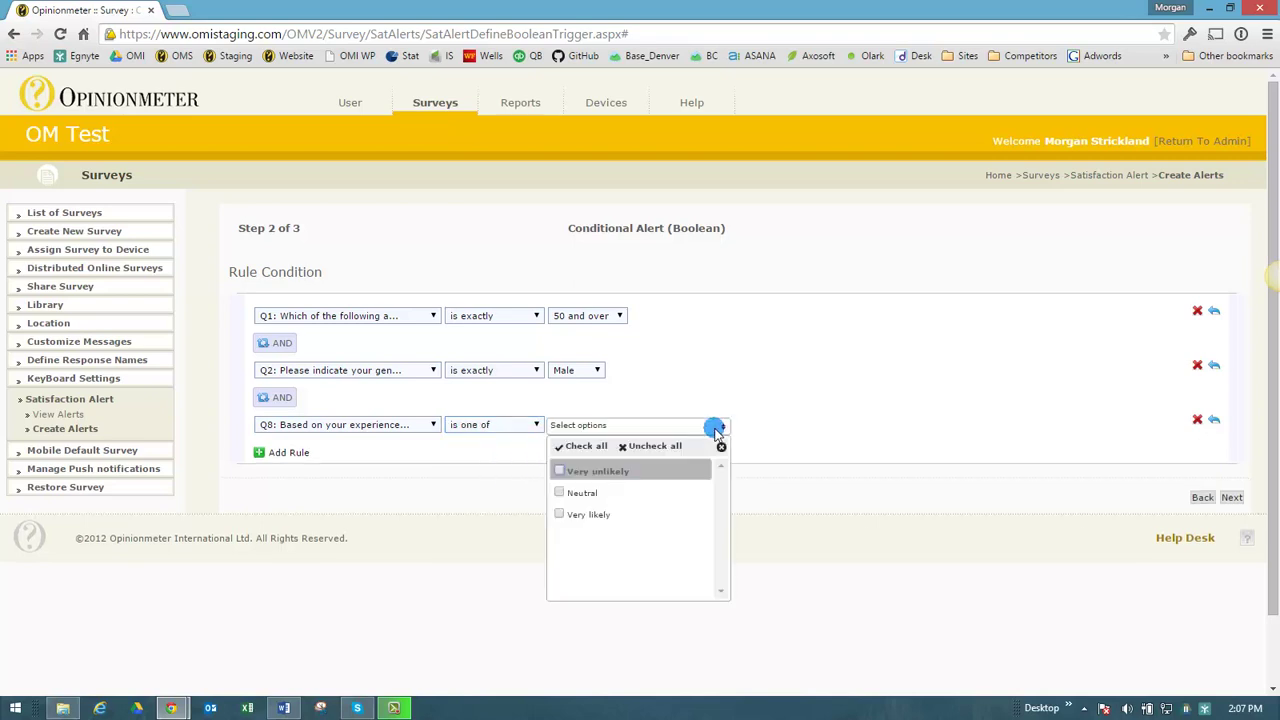
pyautogui.click(566, 492)
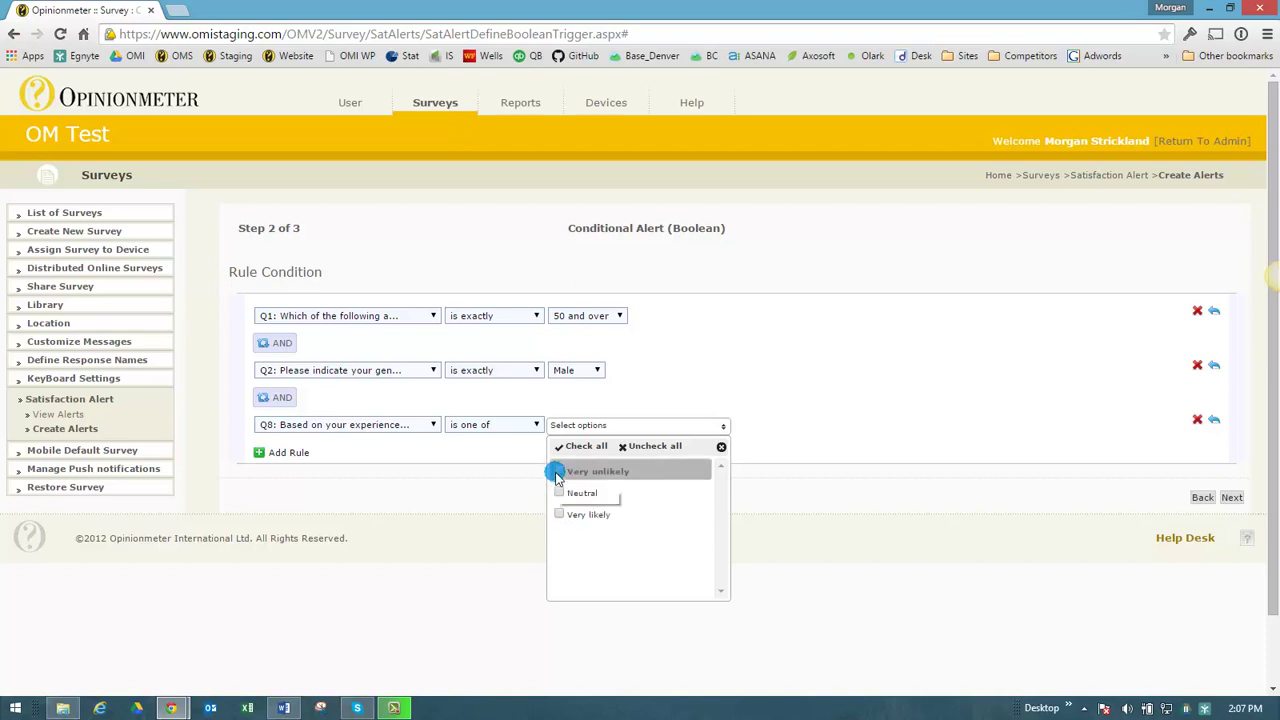
pyautogui.click(557, 474)
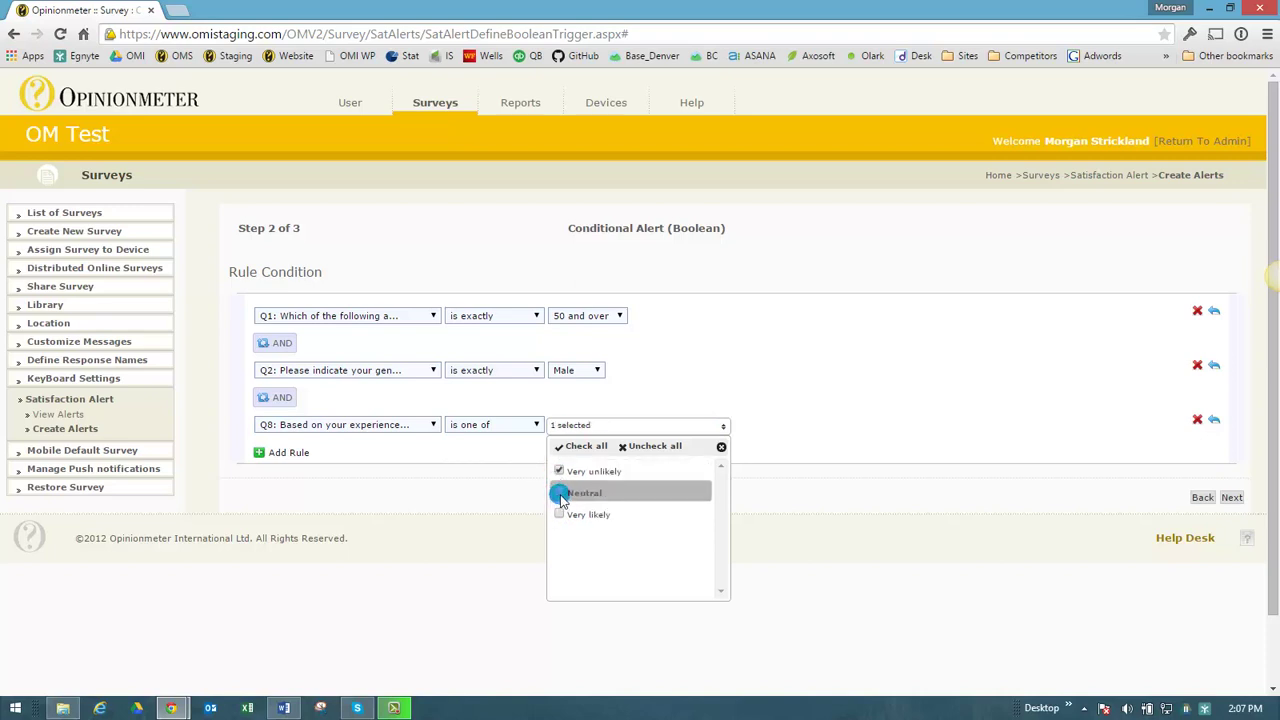
pyautogui.click(560, 494)
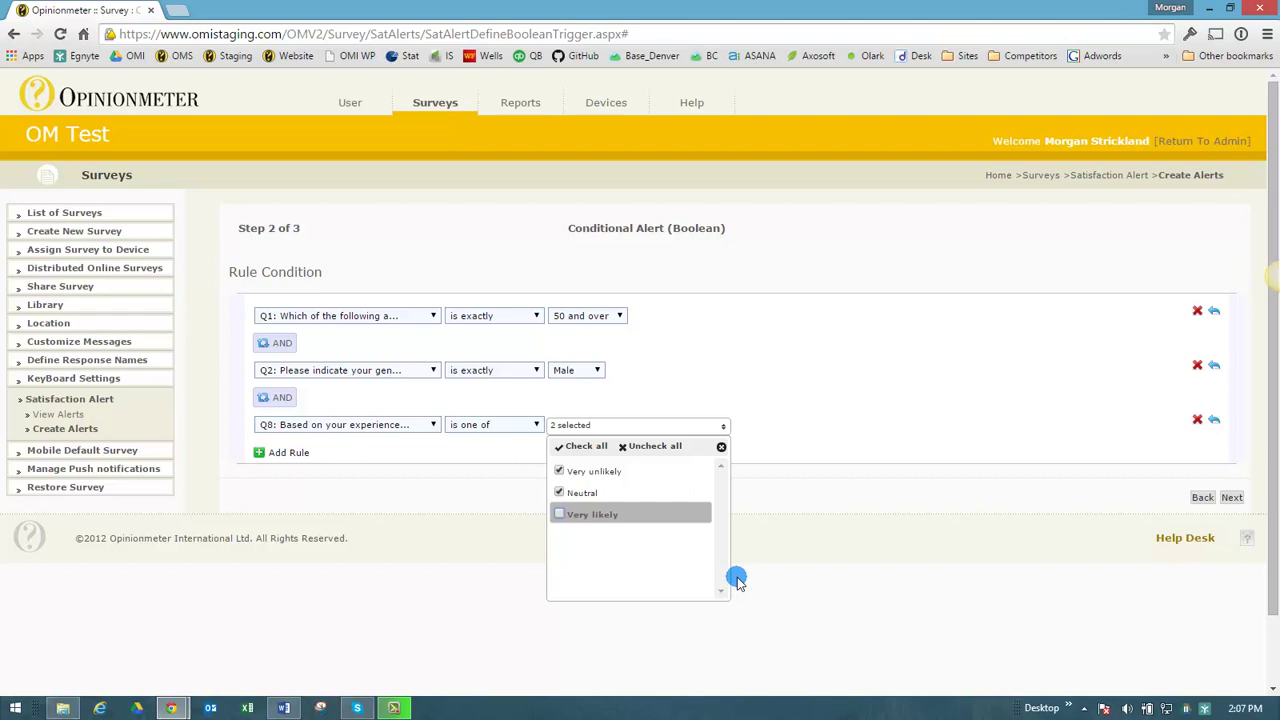
pyautogui.click(851, 392)
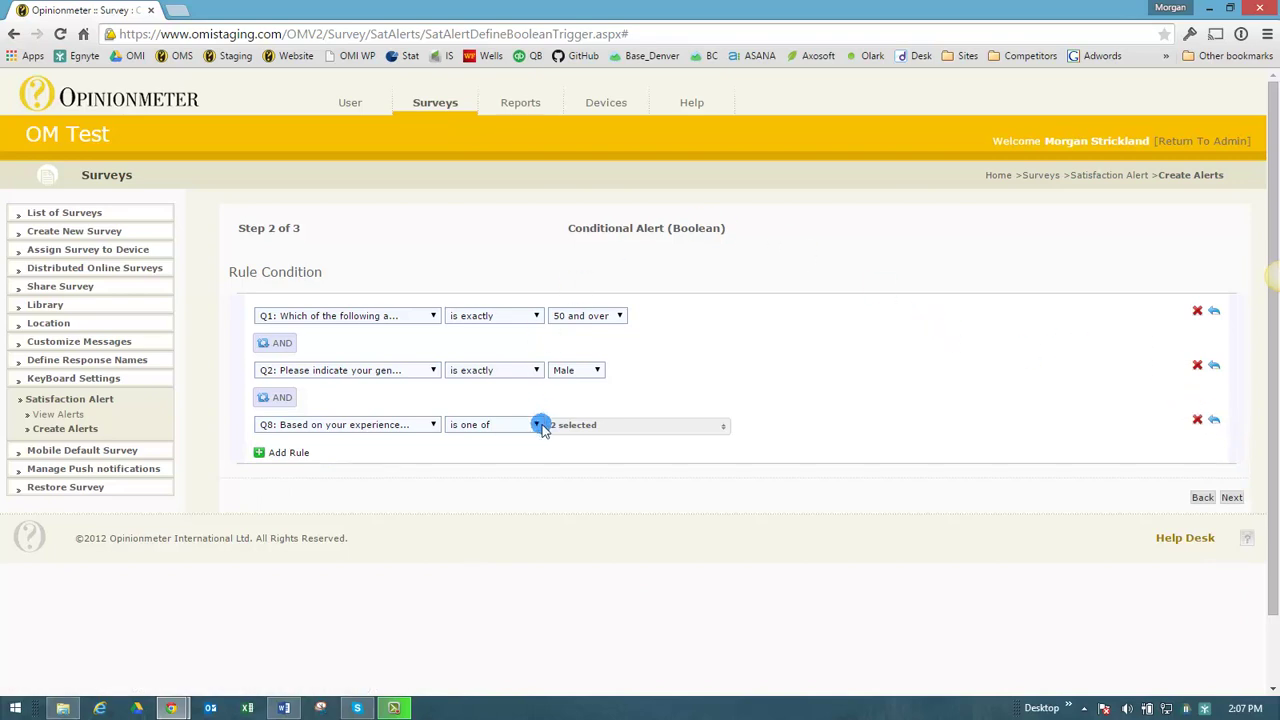
pyautogui.click(1233, 497)
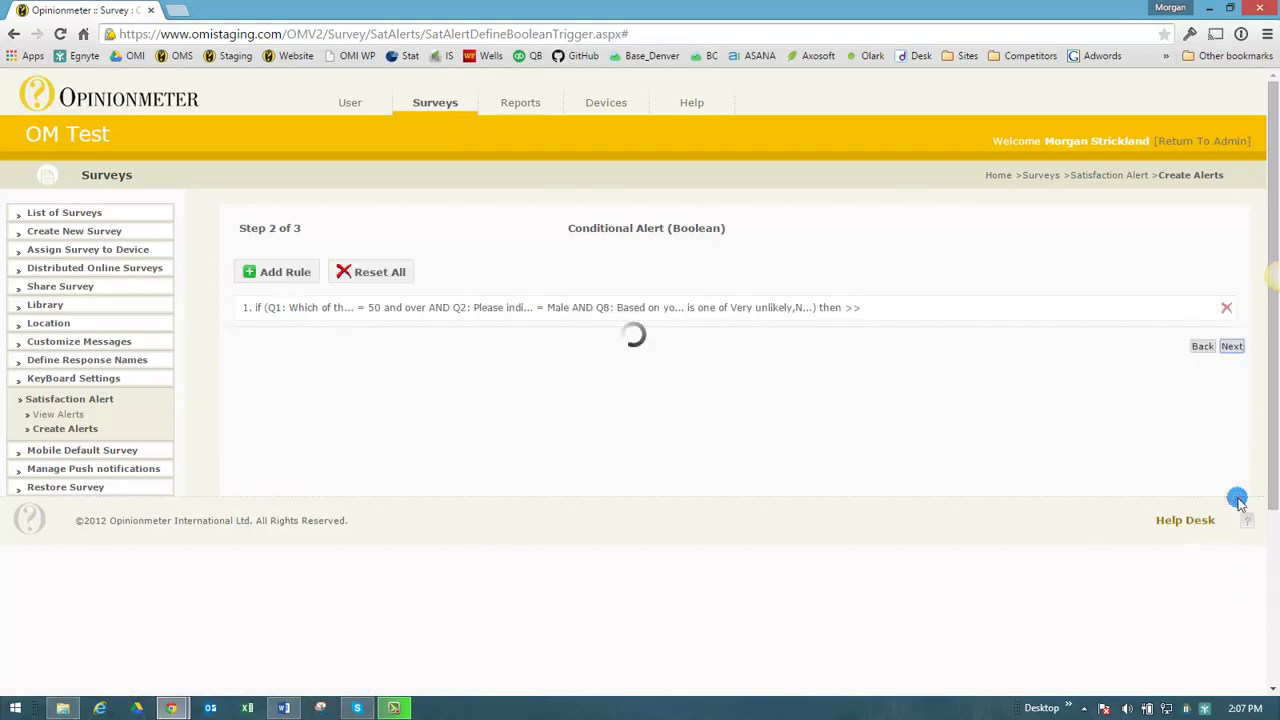